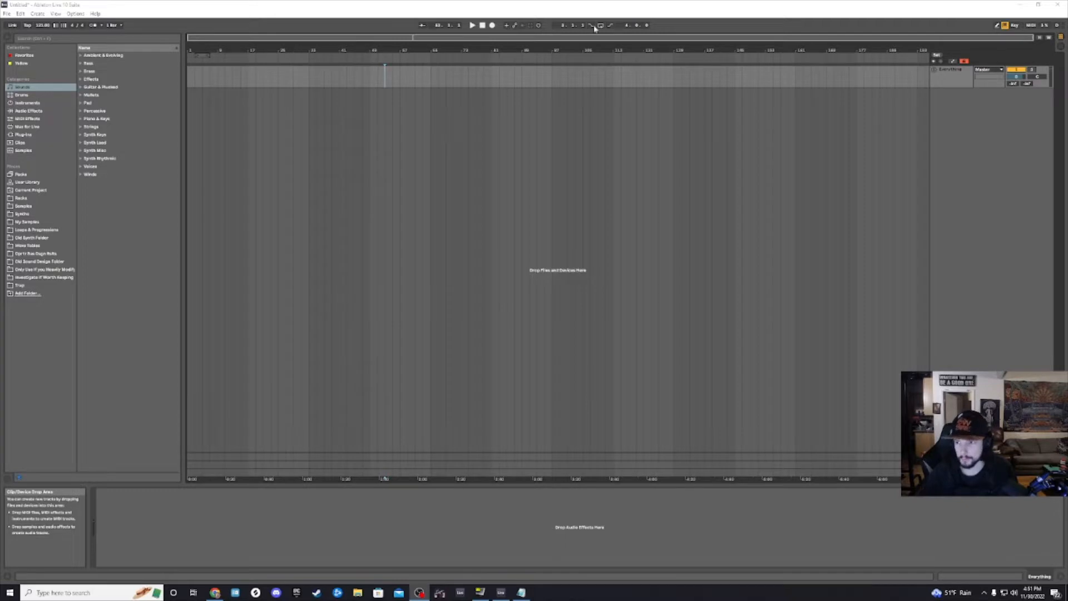
Step: Unfold the Everything group and expand the SC Kick and SC Snare tracks inside it
click(934, 70)
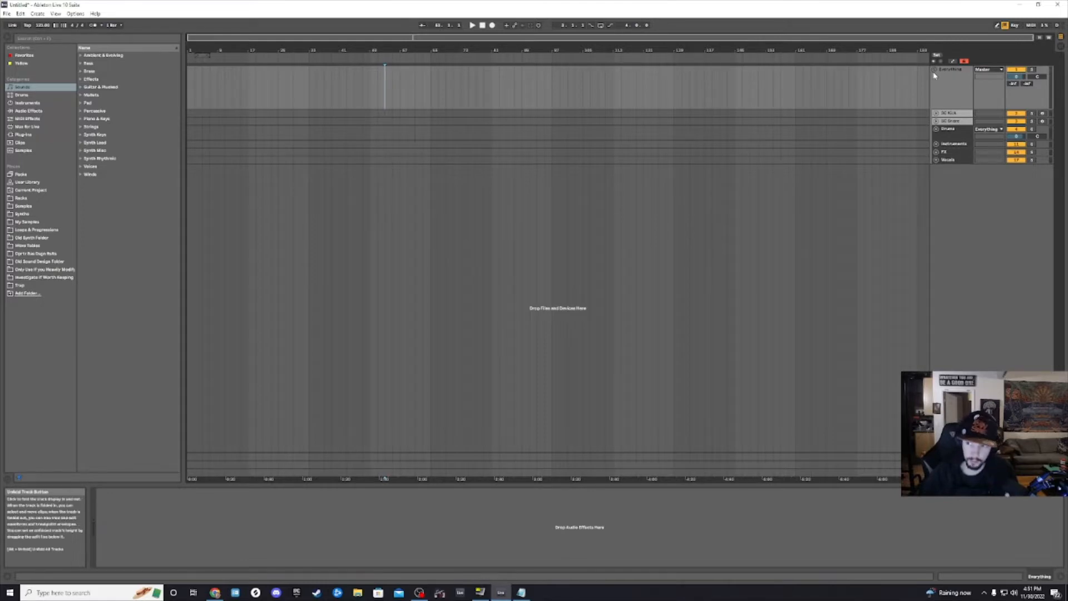
click(935, 73)
click(936, 73)
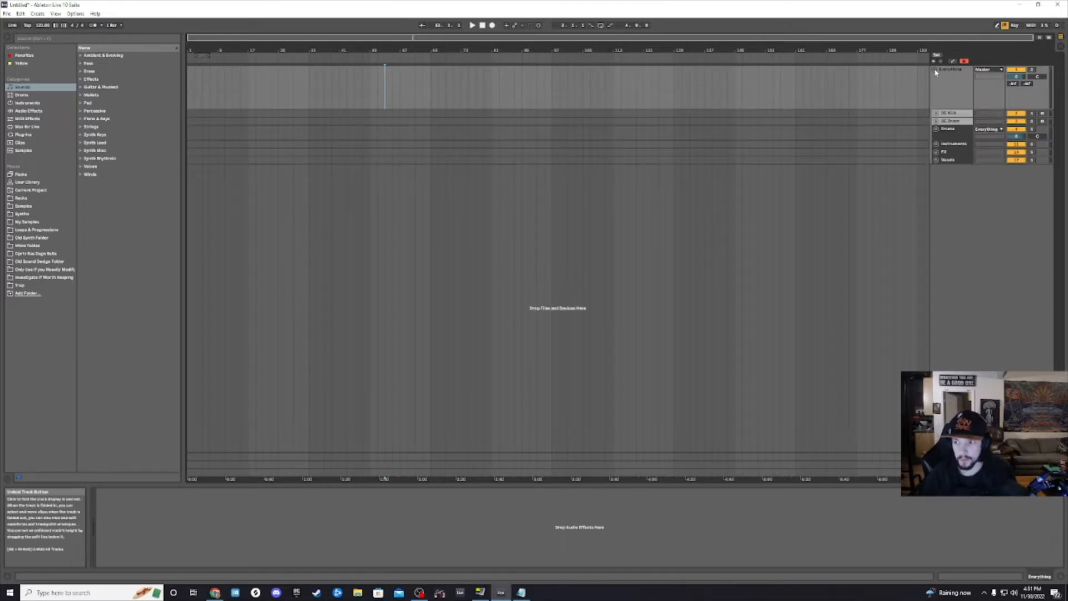
click(946, 114)
click(936, 113)
click(935, 150)
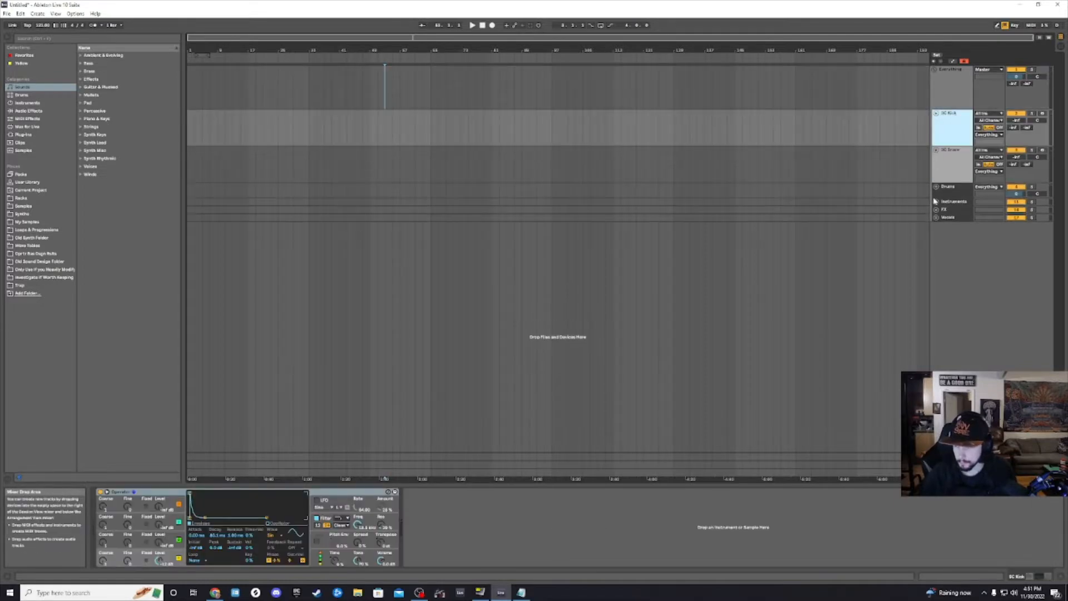
Step: Unfold the Drums group to expose its tracks and select the group track
click(936, 187)
scroll(947, 130, down, 1)
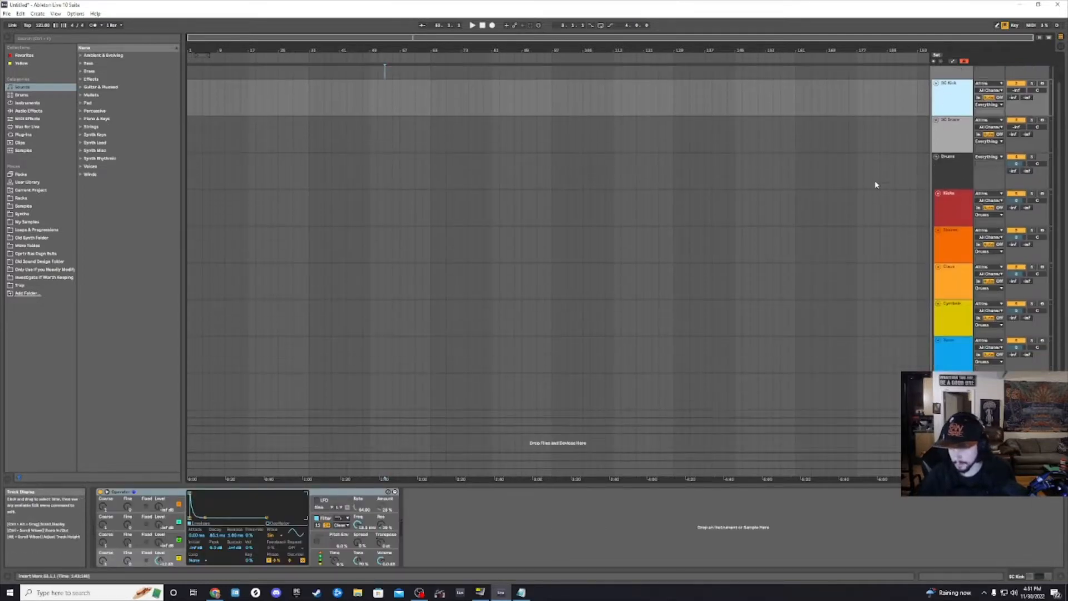
click(946, 175)
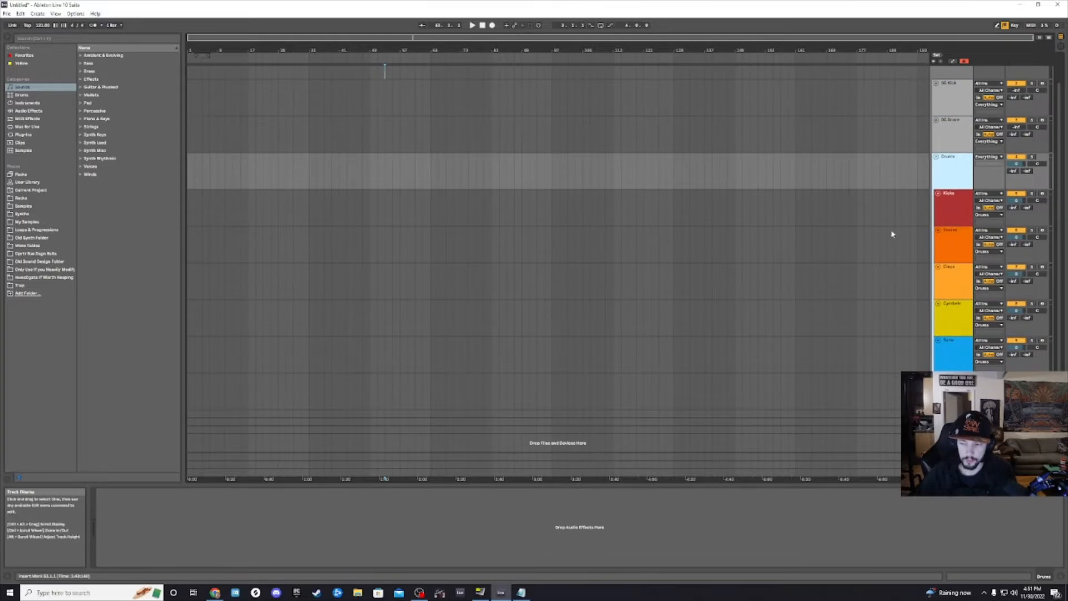
Step: Show the Kicks track's Drum Rack and look at its heavy and light kicks pads
key(Down)
click(965, 201)
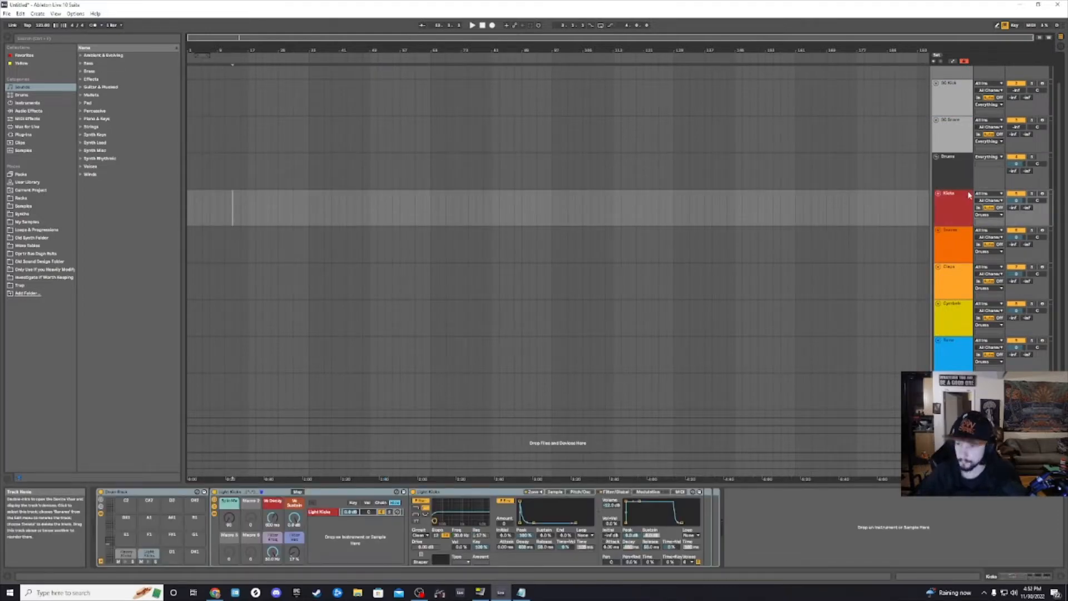
click(964, 203)
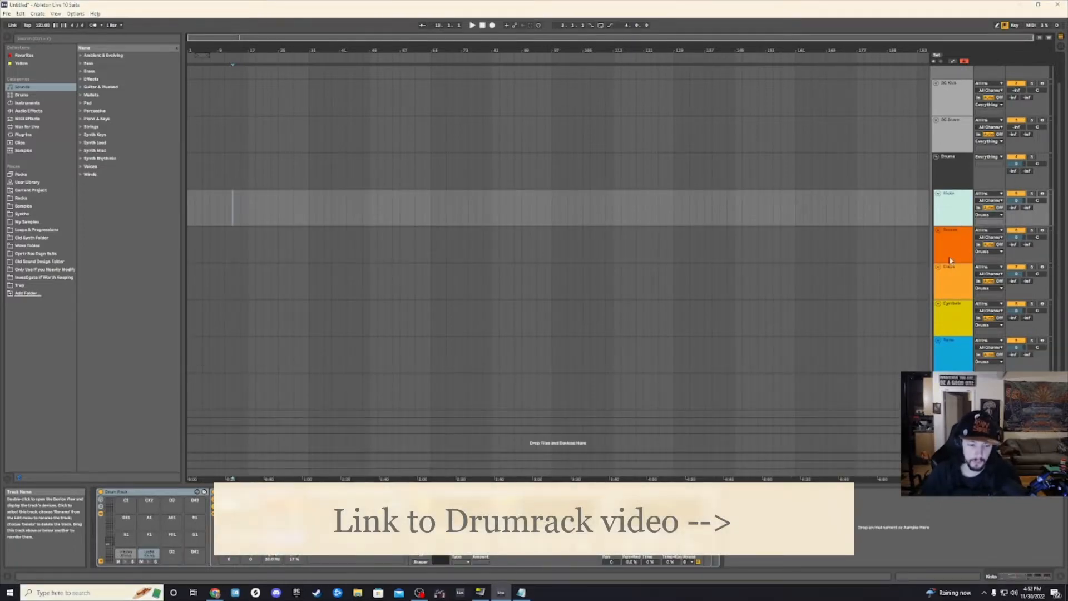
click(132, 554)
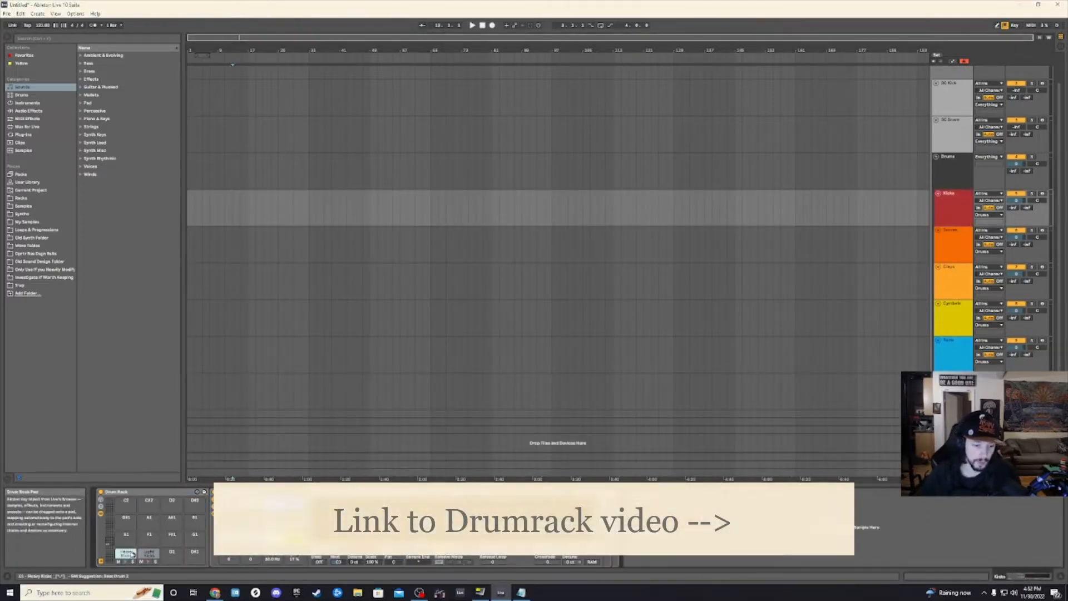
click(149, 554)
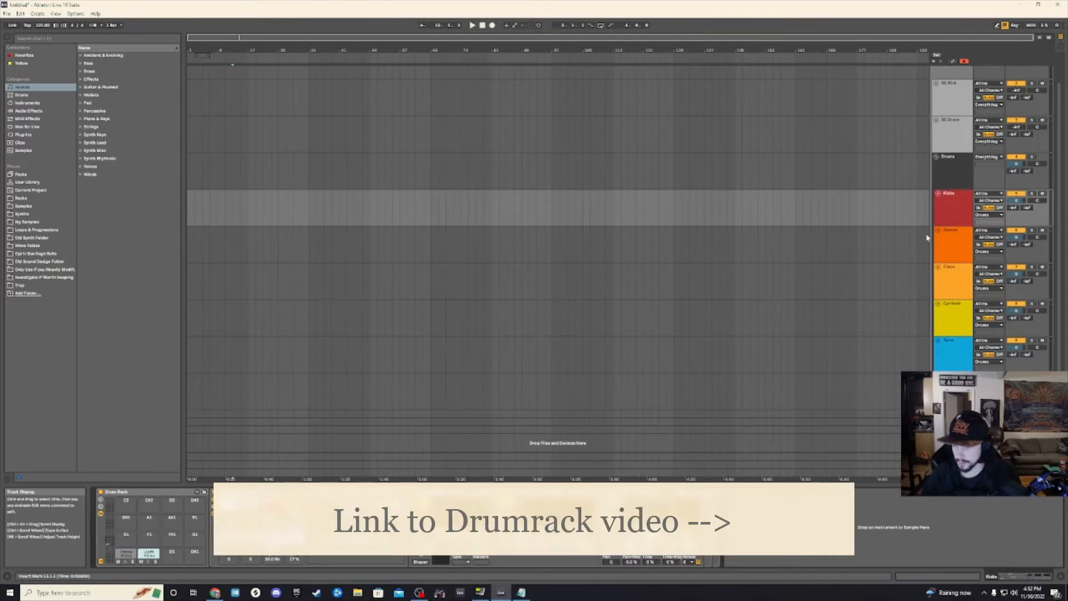
Step: Look at the devices on the Snares and Claps tracks
click(948, 239)
key(Up)
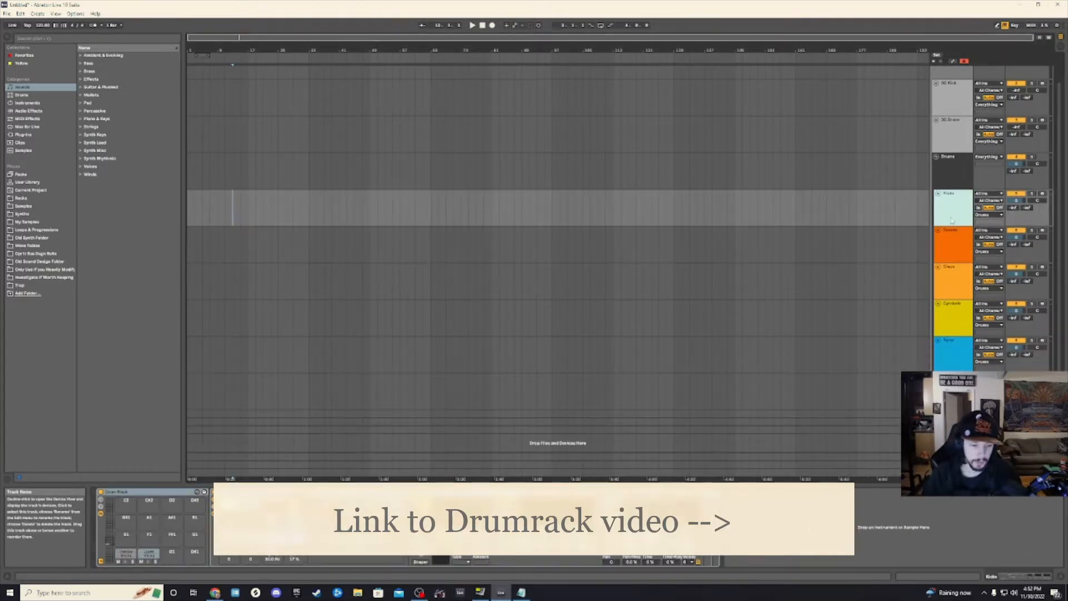
key(Down)
click(959, 280)
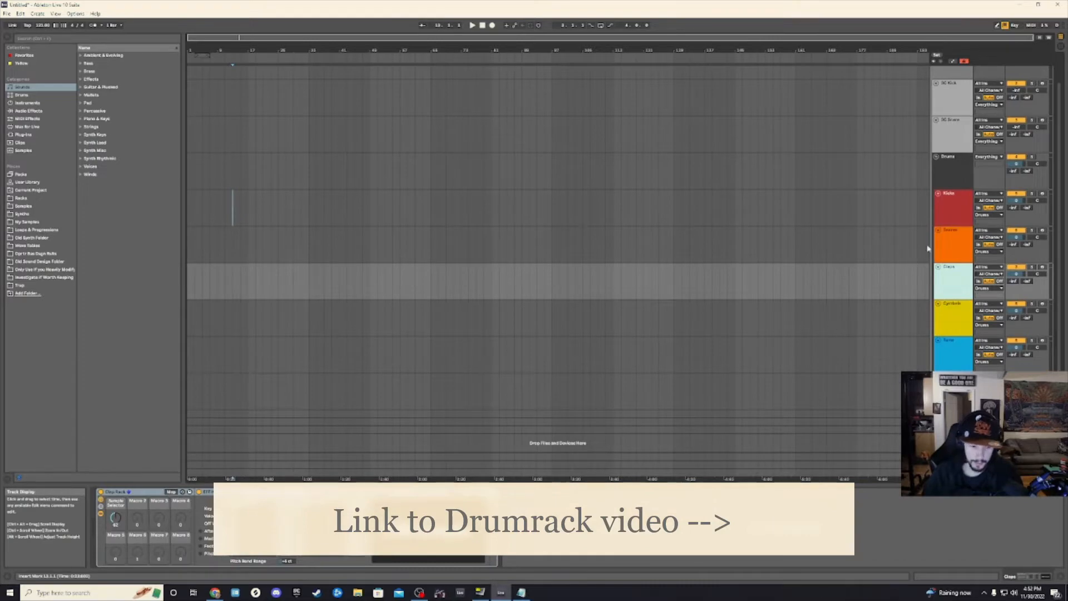
Step: Show the Cymbals track's Drum Rack and look at its loose hats and muted hats pads
click(965, 314)
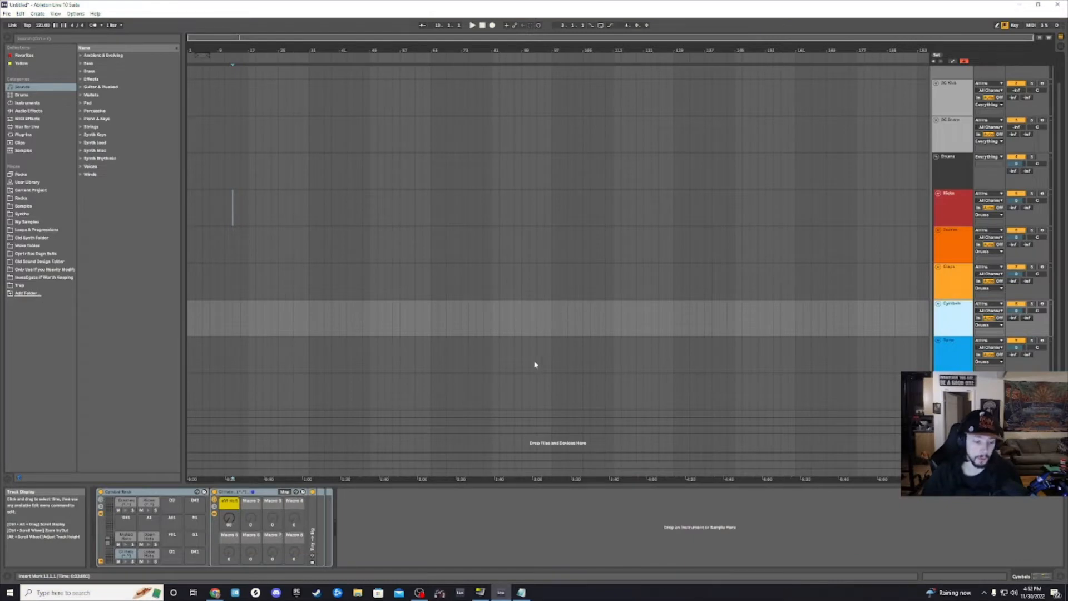
click(149, 553)
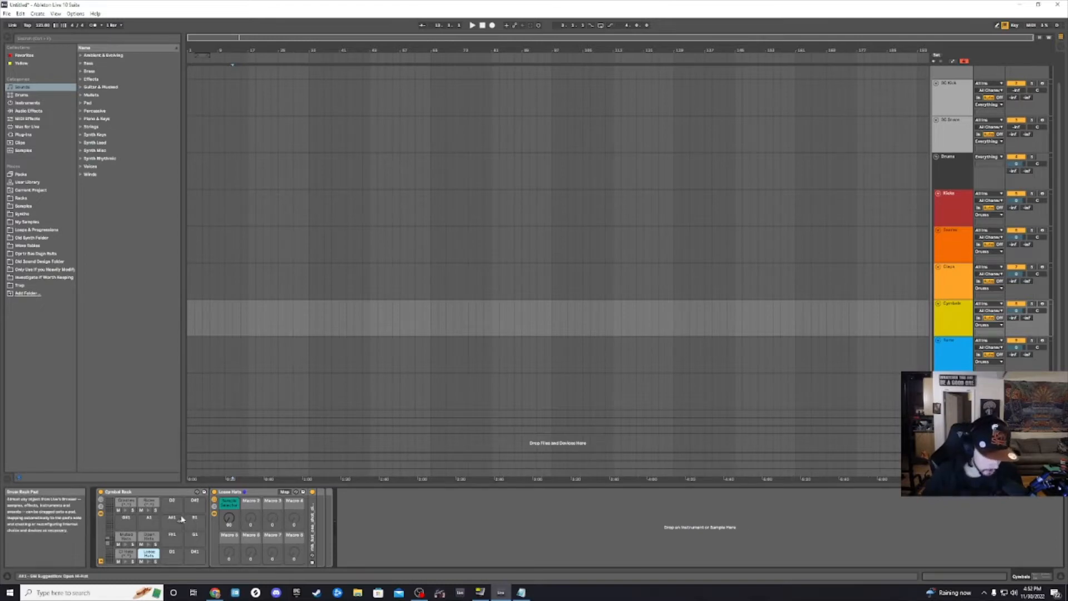
click(131, 538)
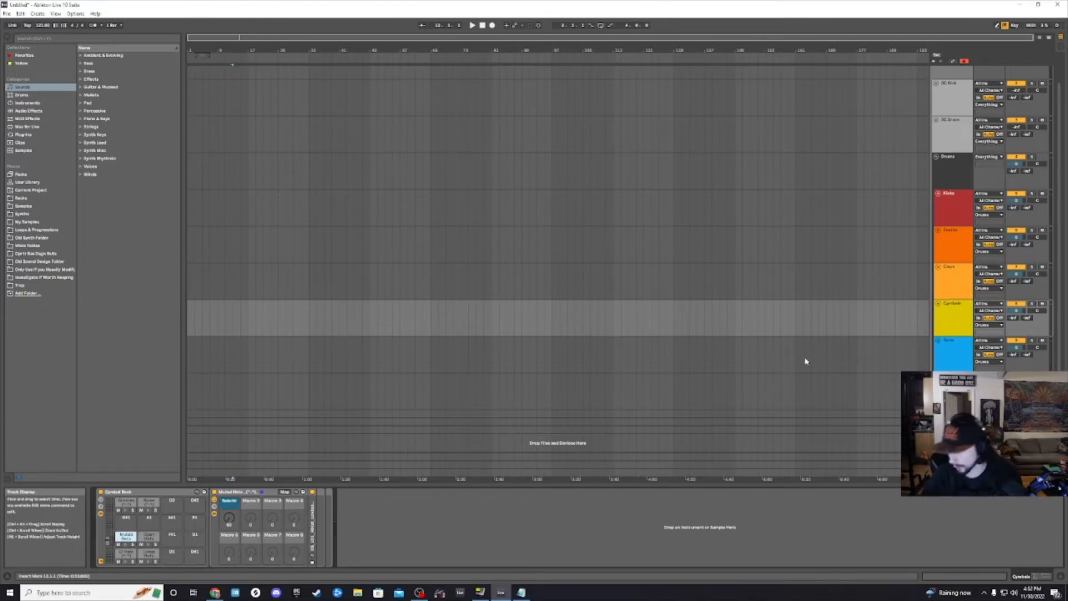
Step: Preview the low, mid and high fill pads of the Toms track's rack, and show the Fills track's rack
click(638, 355)
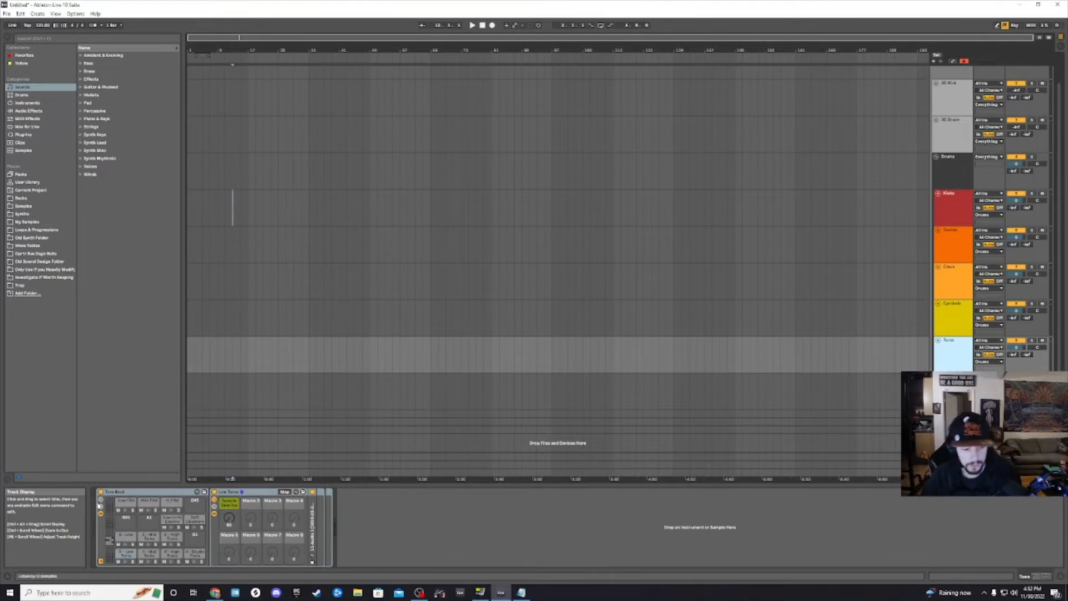
click(125, 510)
click(149, 510)
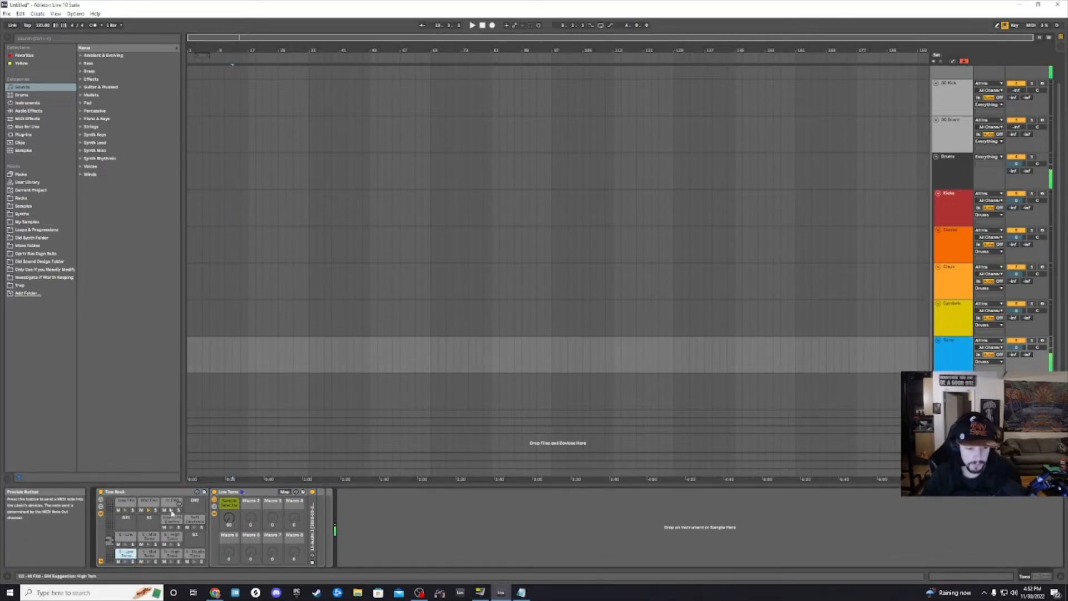
click(171, 510)
click(950, 384)
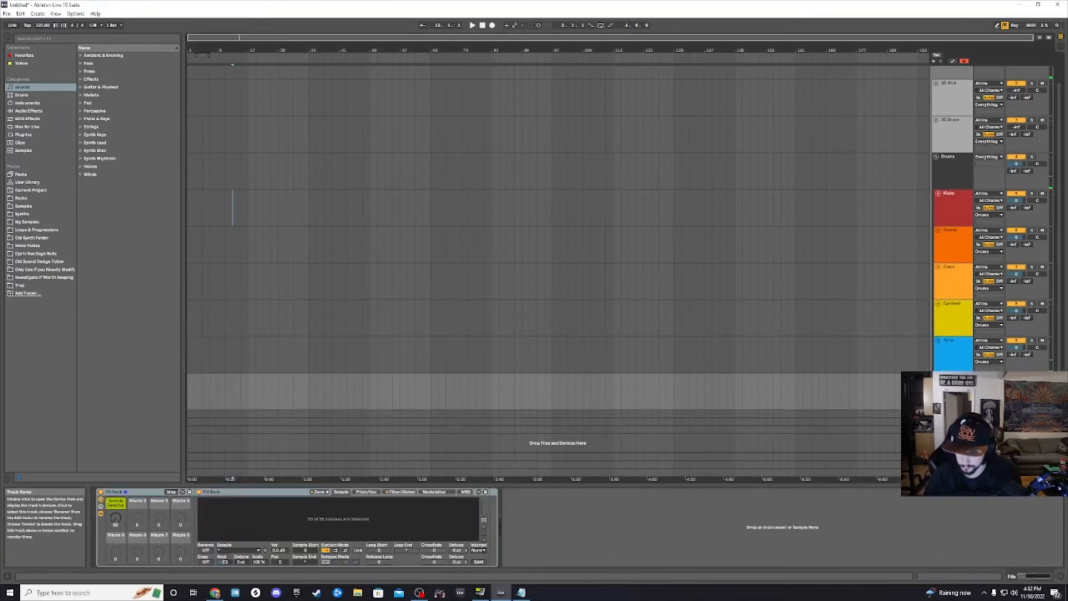
Step: Fold the Drums group and unfold the FX and Instruments groups
click(936, 156)
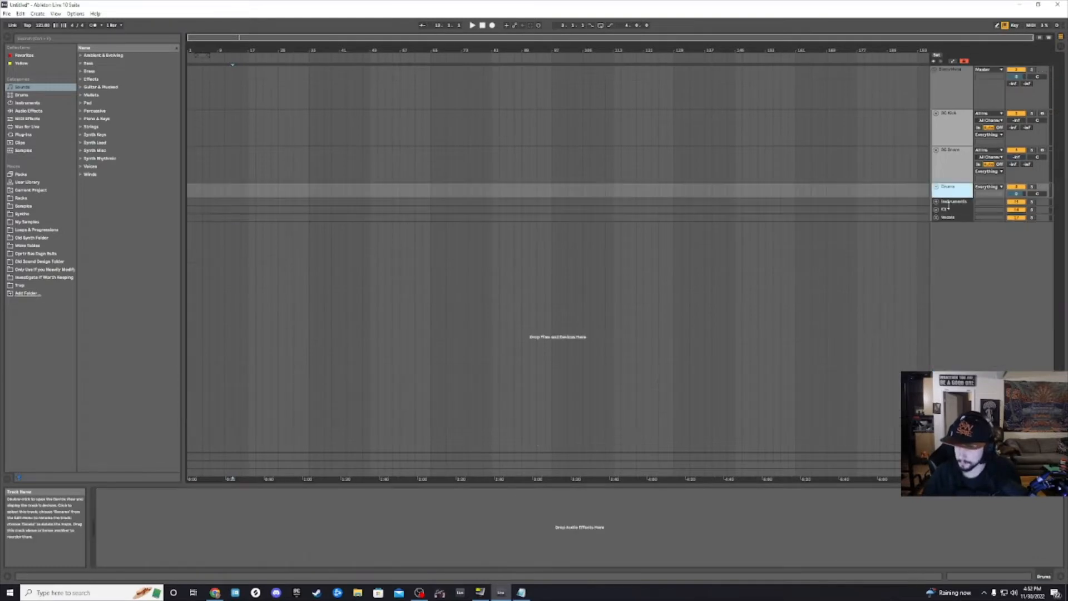
click(937, 210)
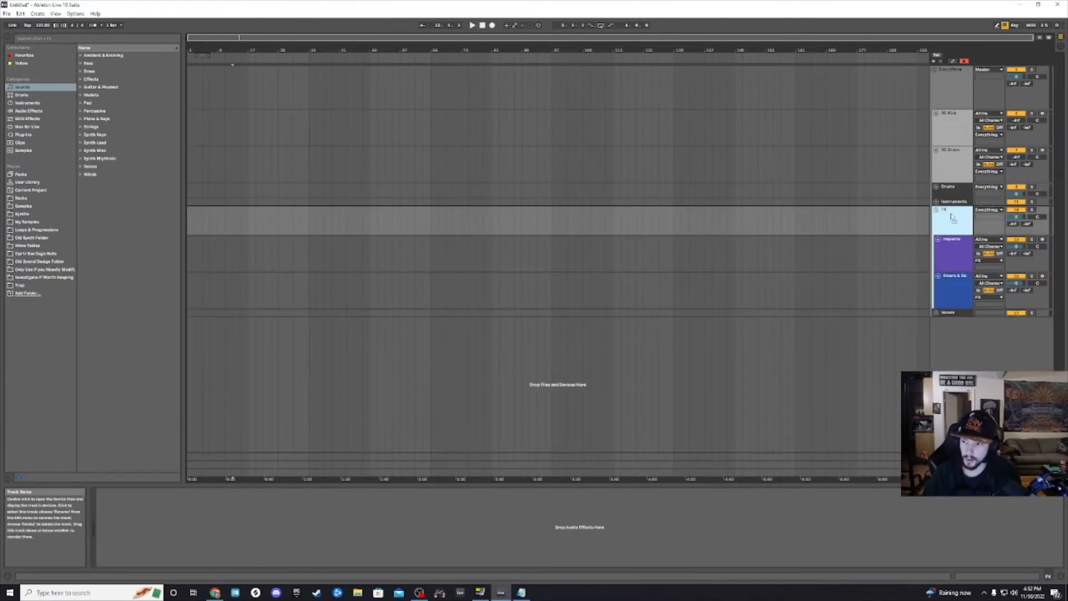
click(945, 214)
click(936, 202)
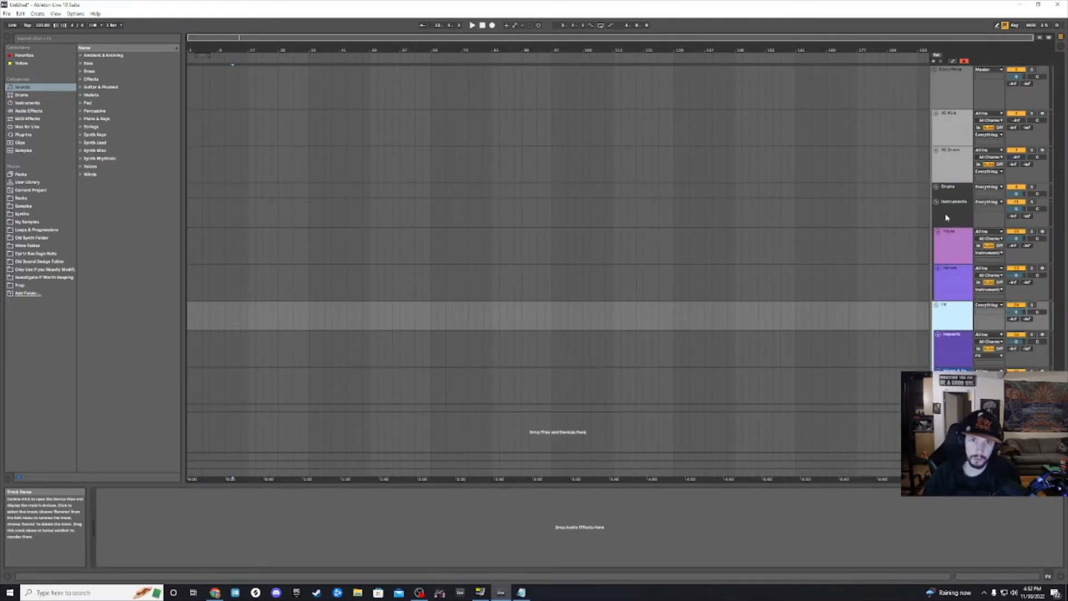
Step: View the Serum plug-in on the Serum track and the instrument plug-in on the Piano track
click(950, 246)
click(949, 282)
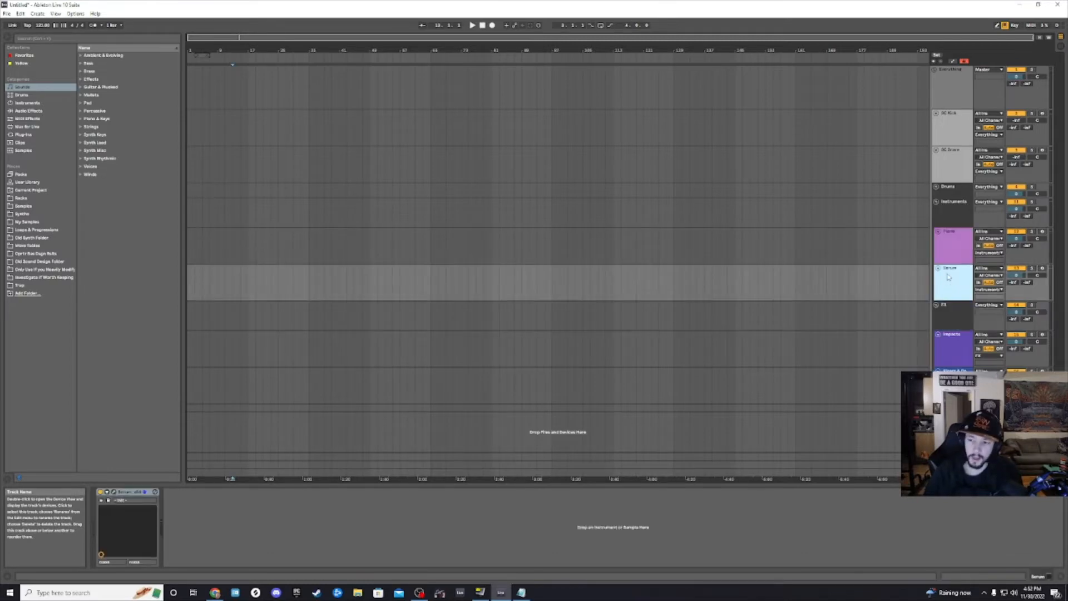
click(114, 491)
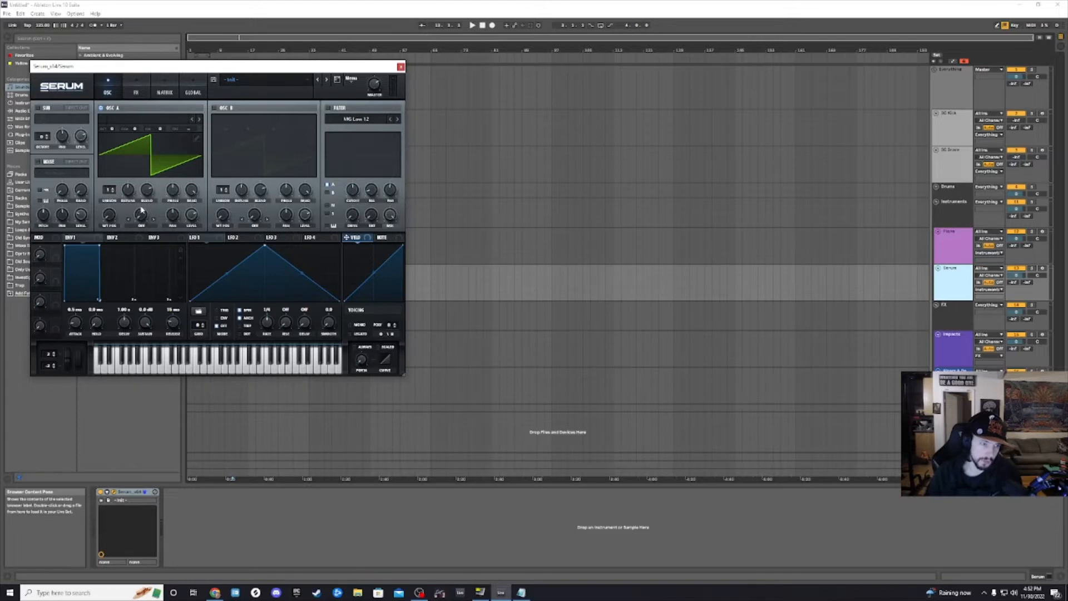
key(Up)
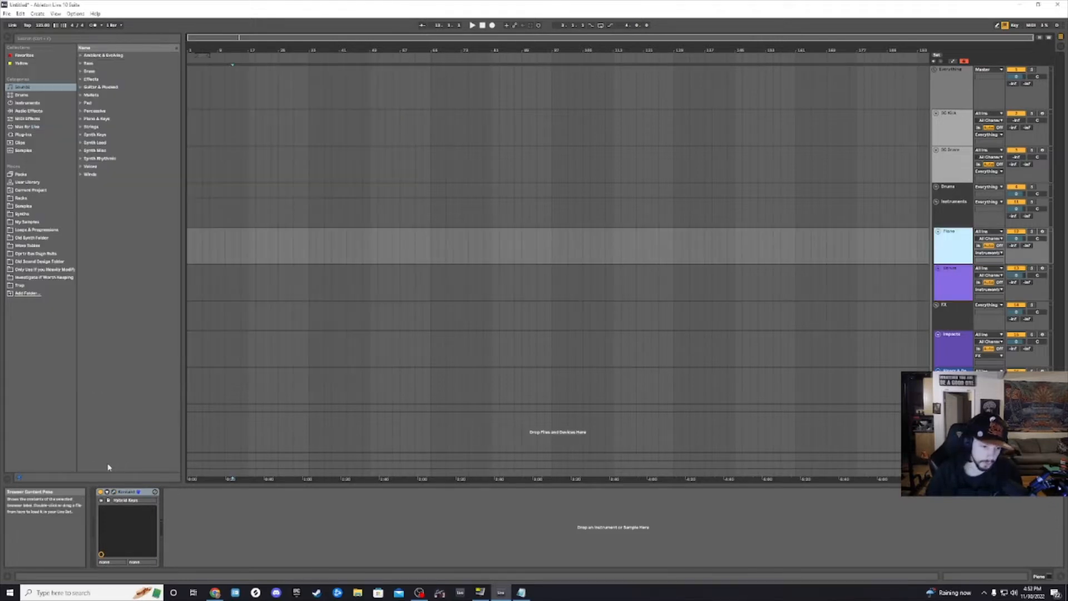
click(114, 493)
click(581, 51)
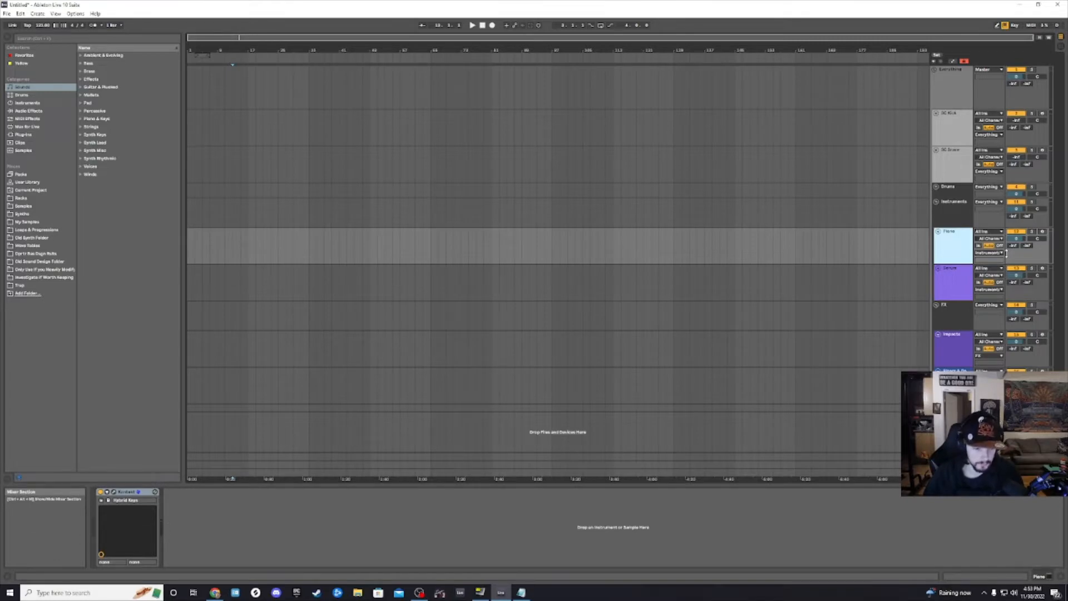
Step: Look at the sample selector racks on the Impacts and Risers & Downers tracks
click(956, 344)
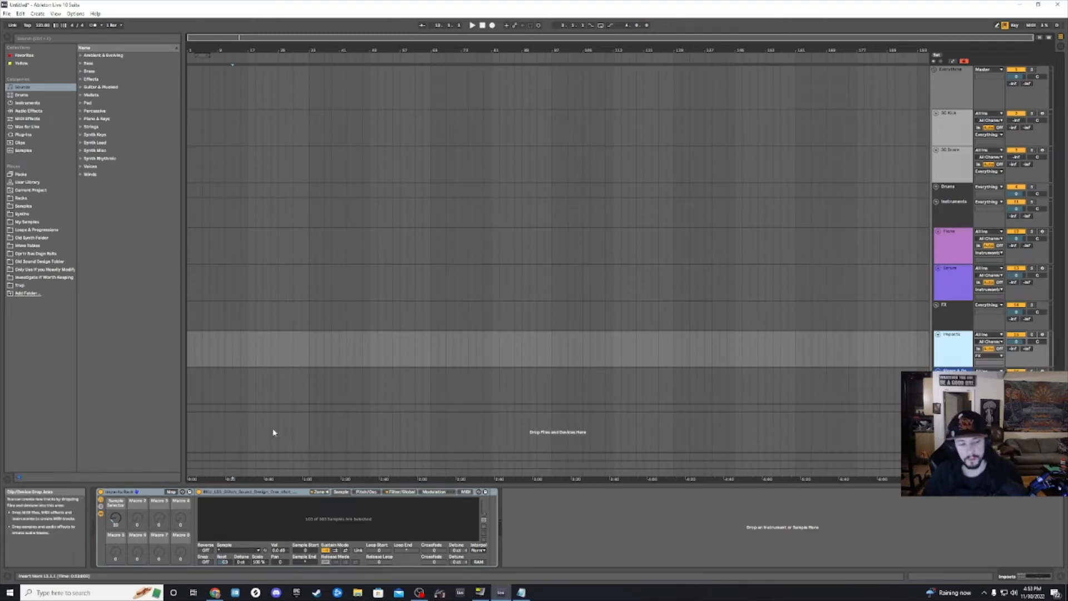
click(116, 519)
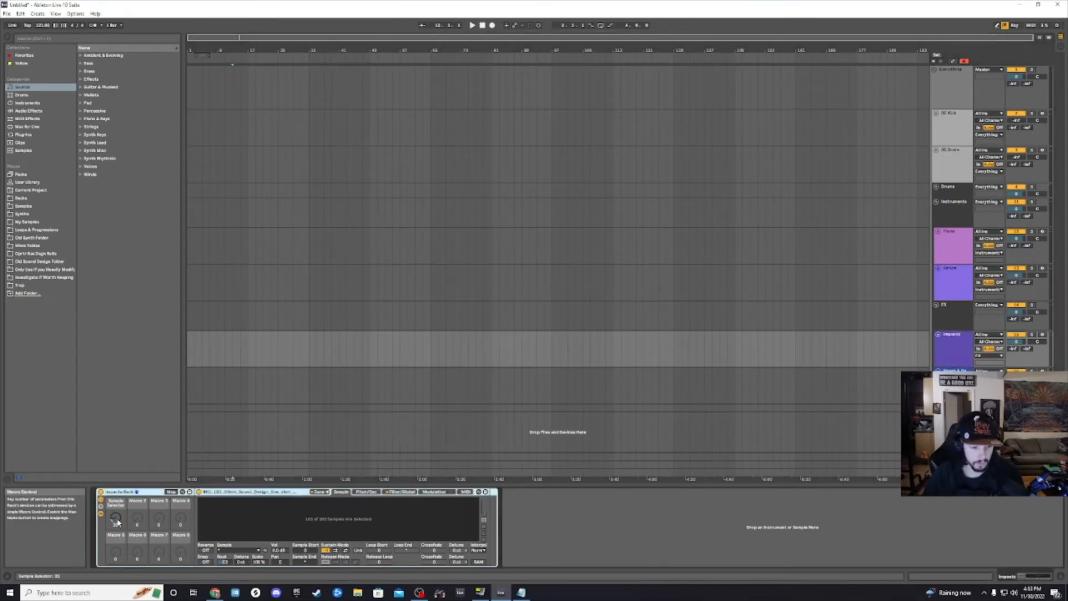
key(Down)
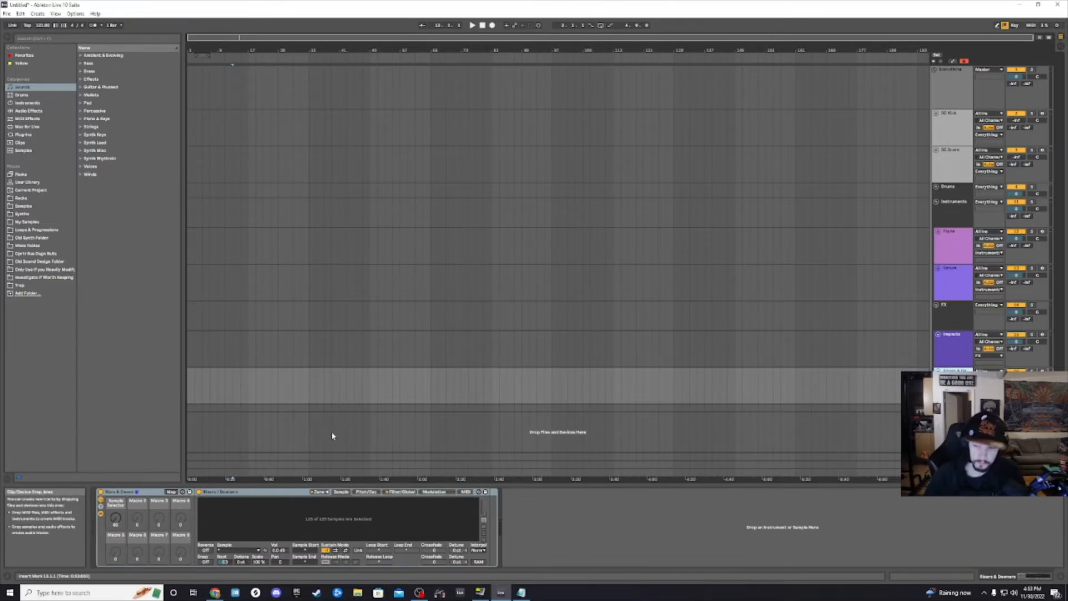
click(236, 382)
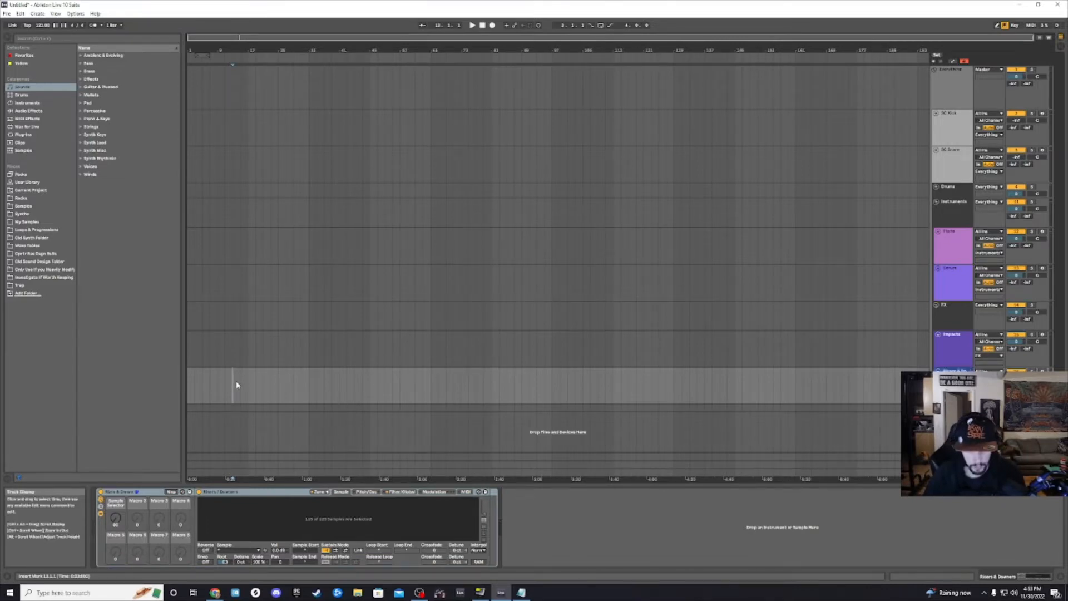
Step: Unfold the Vocals group and look through the group track and the audio tracks inside it
click(234, 411)
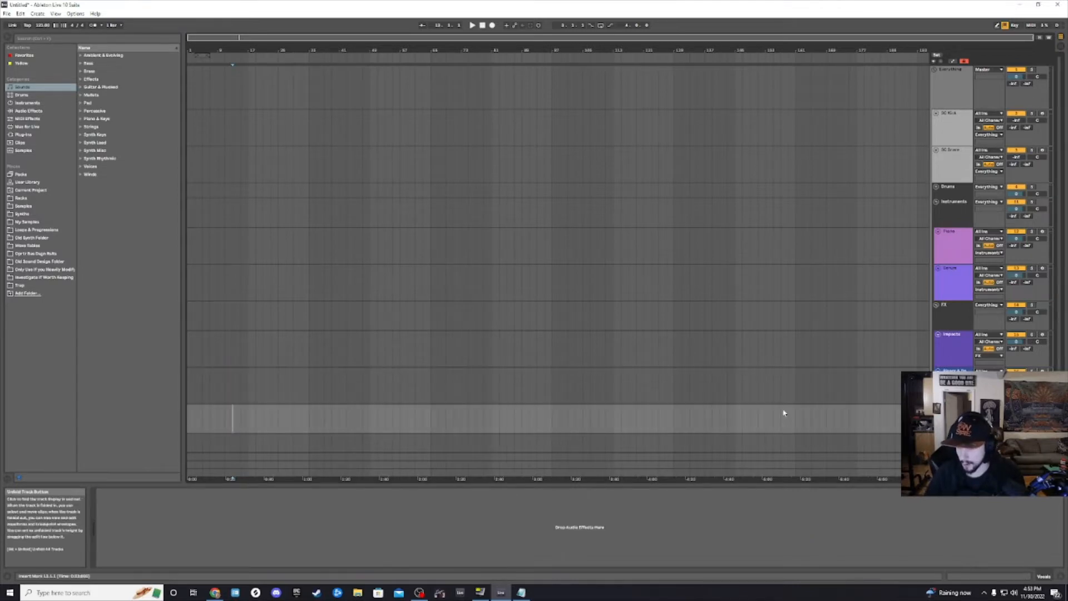
scroll(612, 384, down, 2)
click(491, 376)
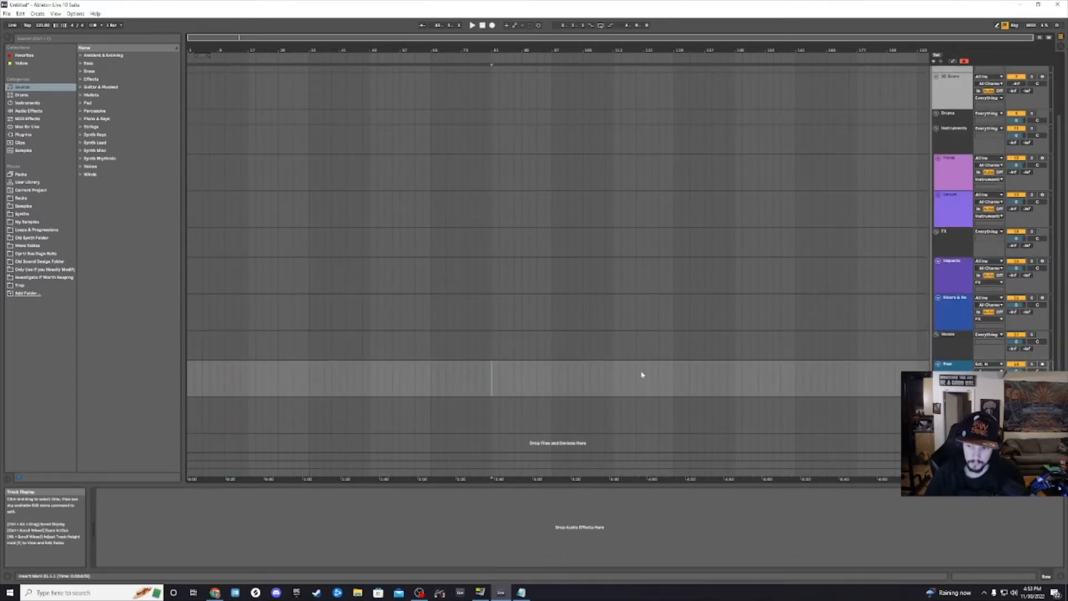
click(951, 350)
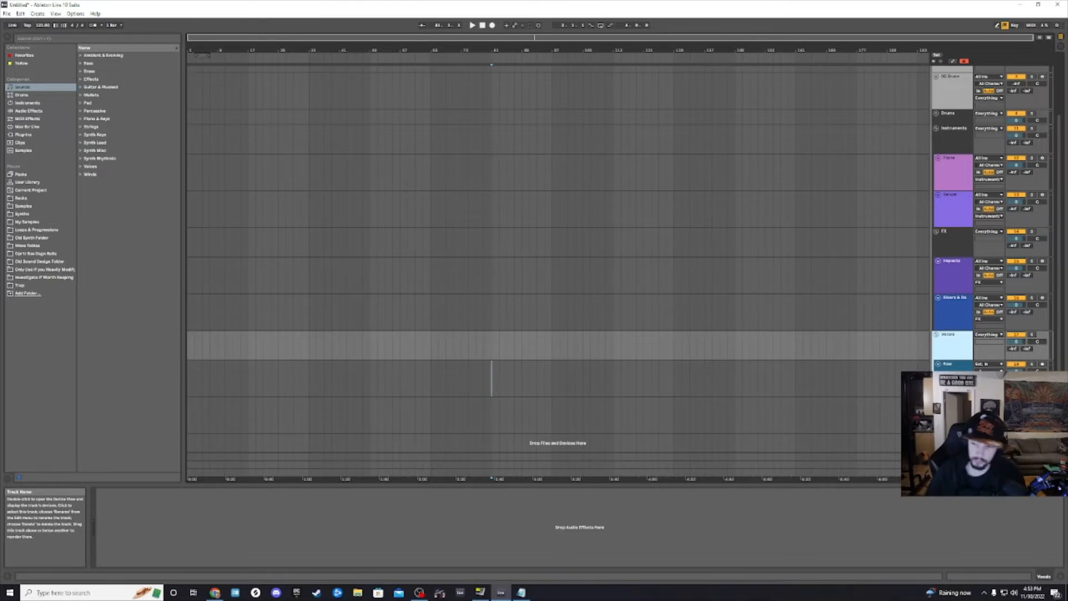
click(951, 381)
click(951, 415)
click(837, 356)
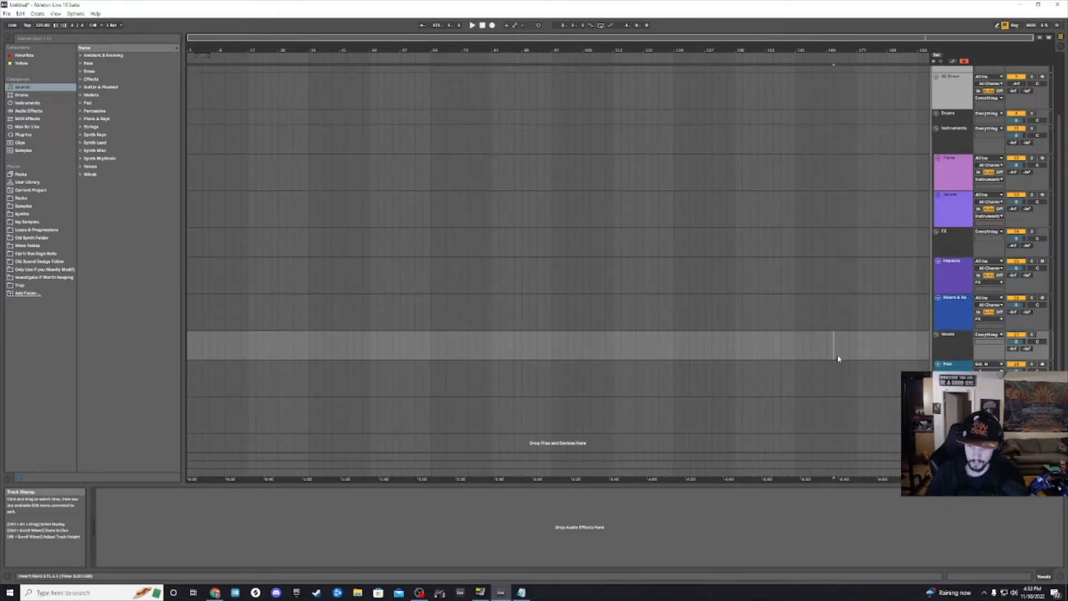
click(362, 377)
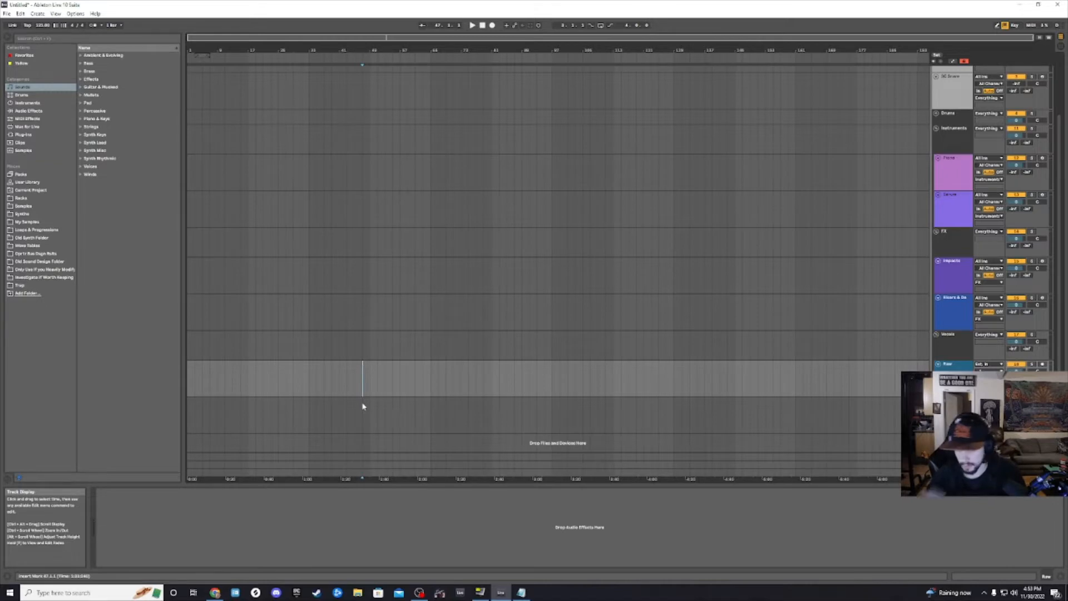
click(256, 349)
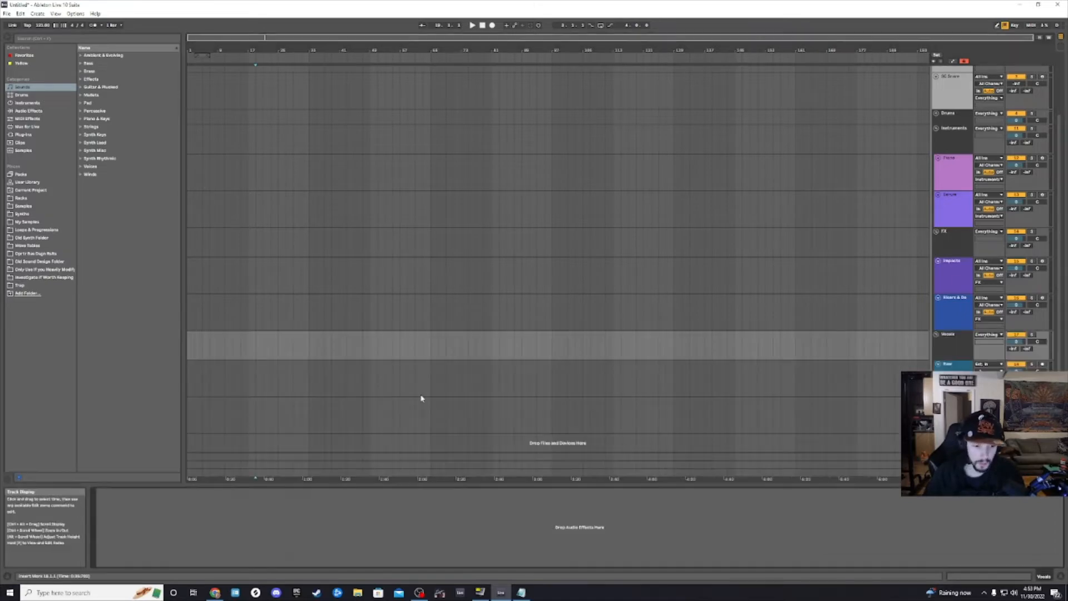
click(301, 369)
Step: Search all browser results for "rap" and load the Rap.adg effect rack onto the Vocals group track
key(ctrl+f)
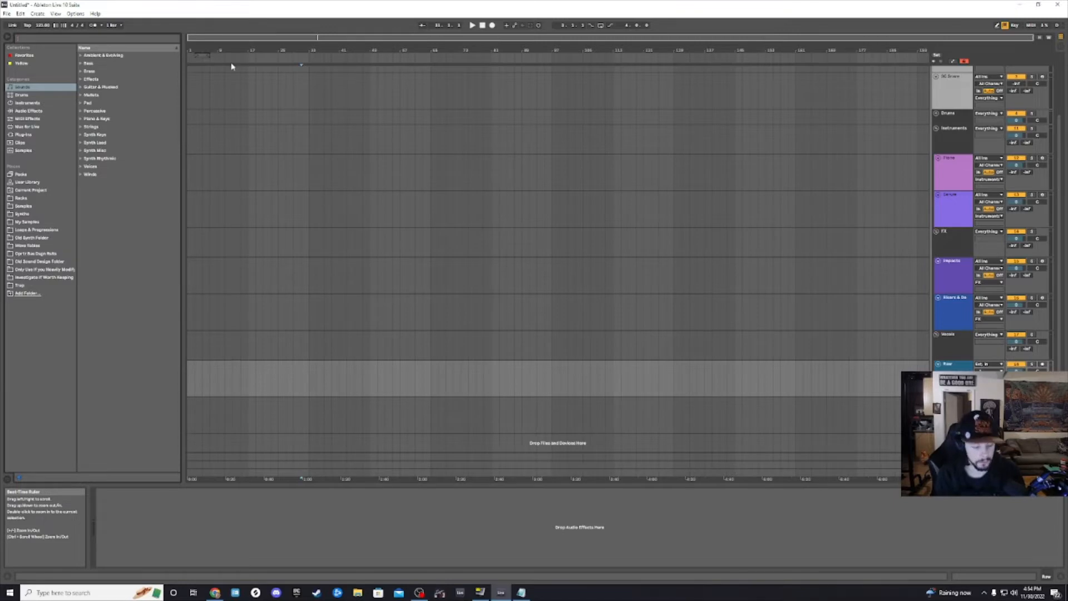
text(rap)
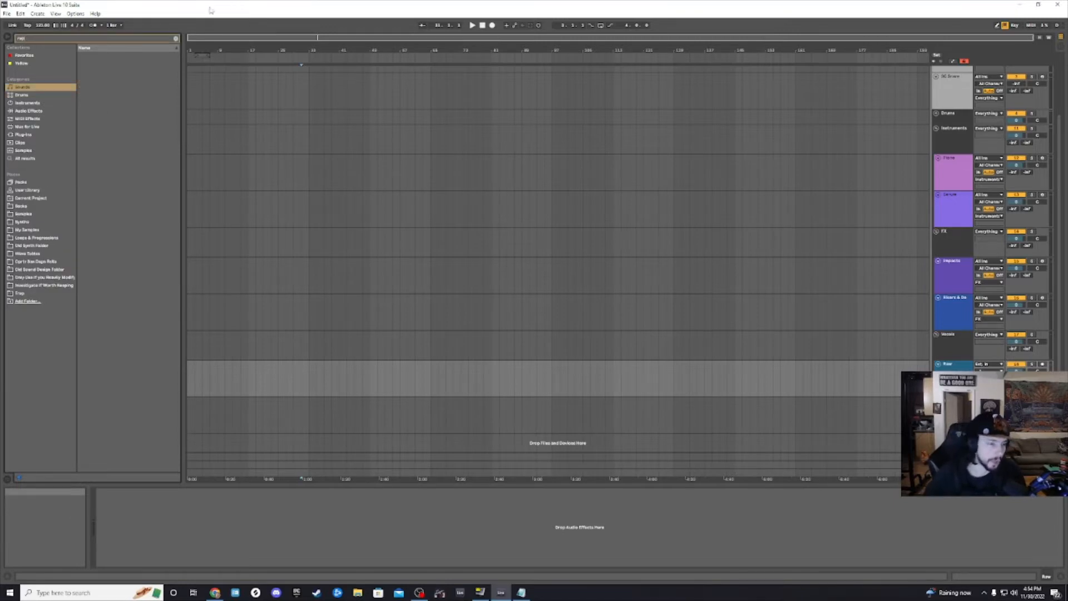
click(42, 161)
click(98, 95)
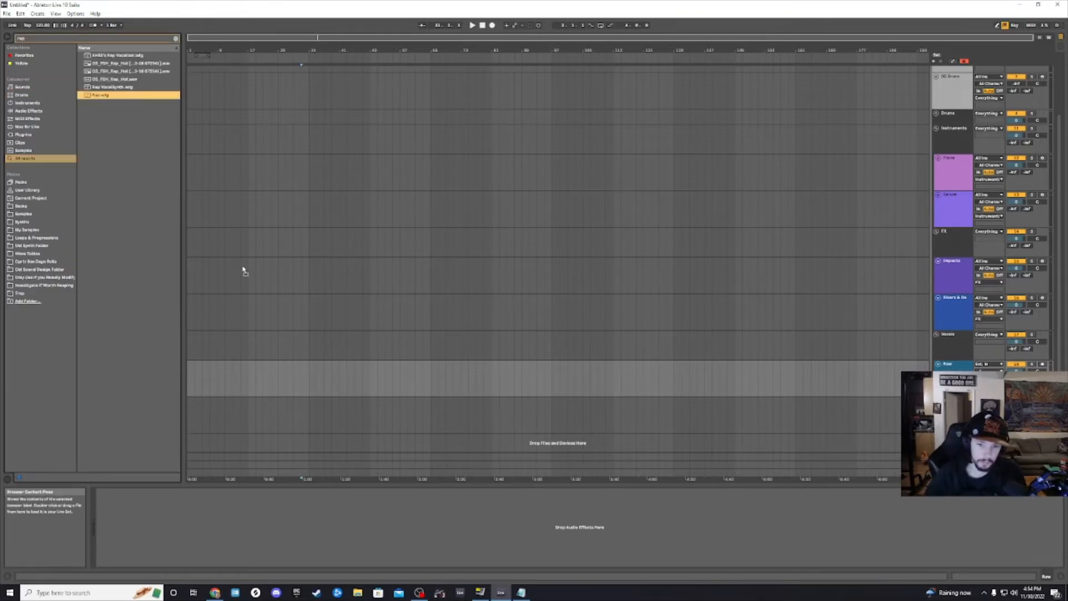
click(966, 360)
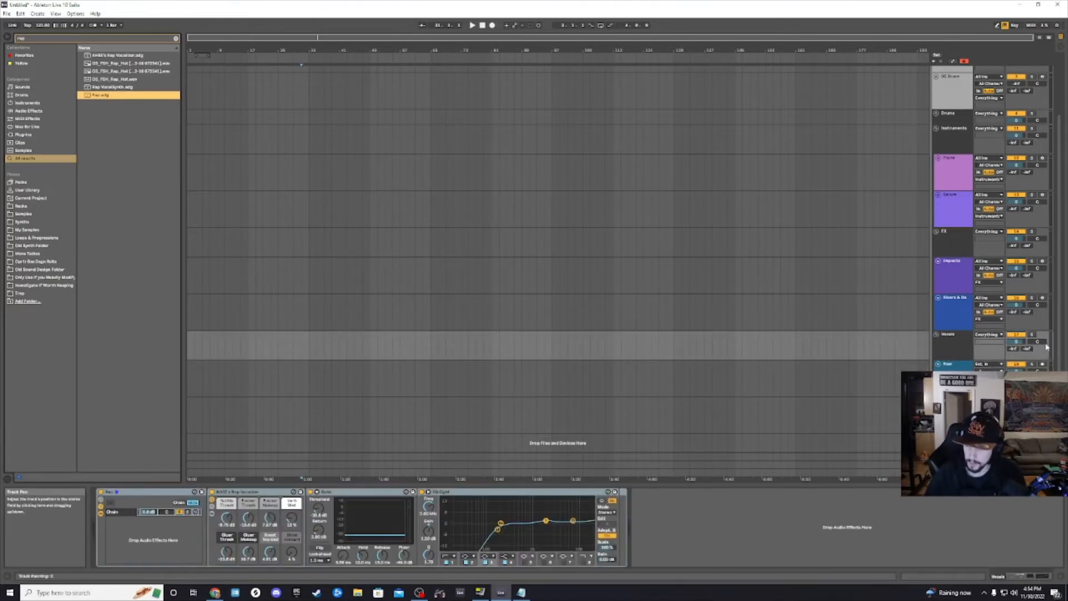
Step: Arm the first audio track inside the Vocals group and select the ASIO driver with Komplete Audio 6 in the audio preferences
click(1042, 364)
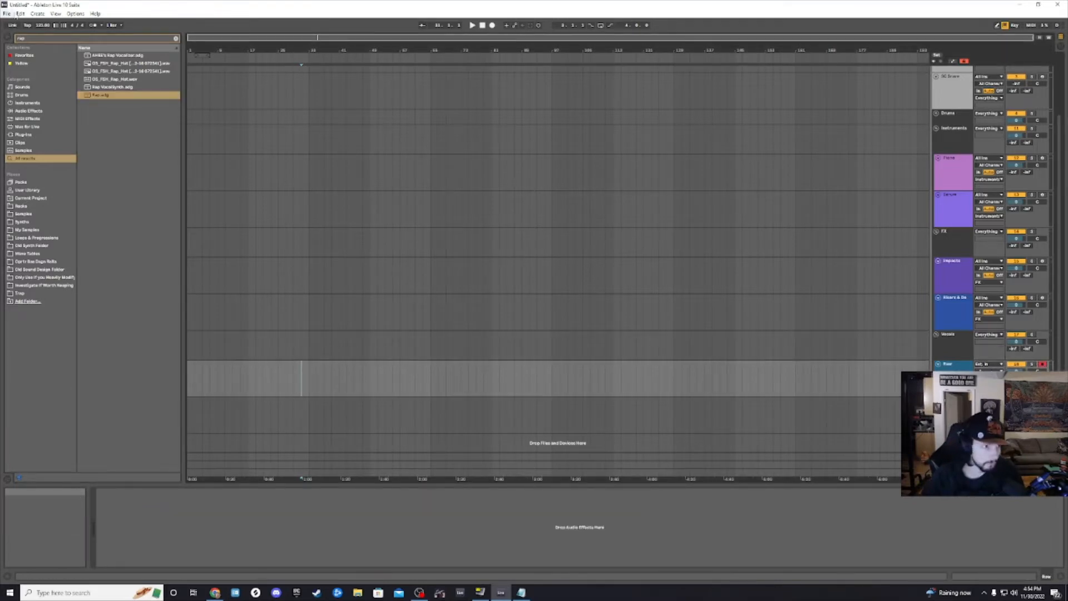
click(78, 14)
click(189, 239)
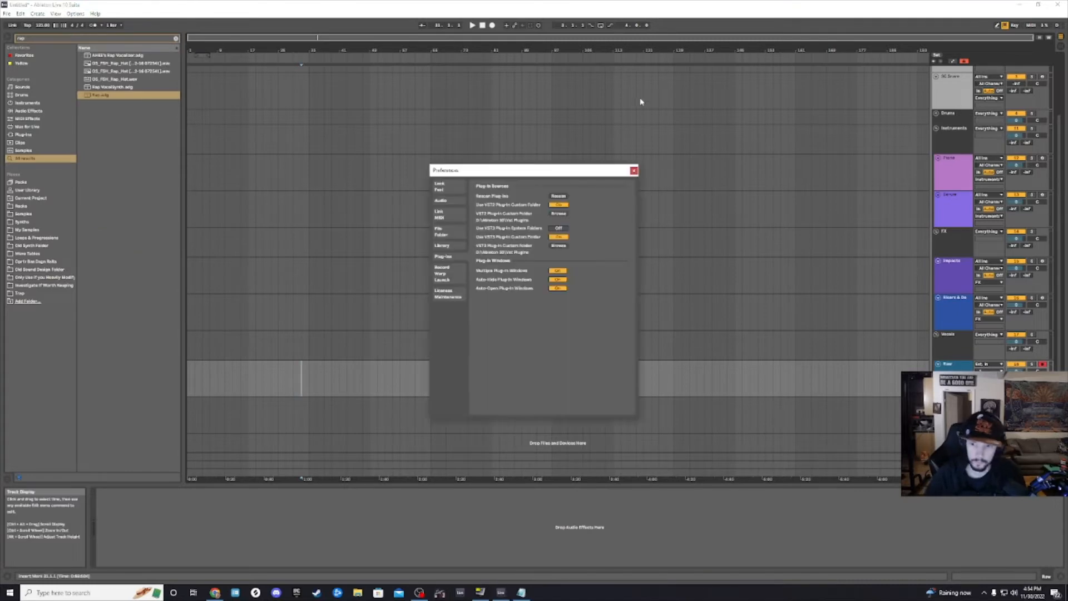
click(441, 200)
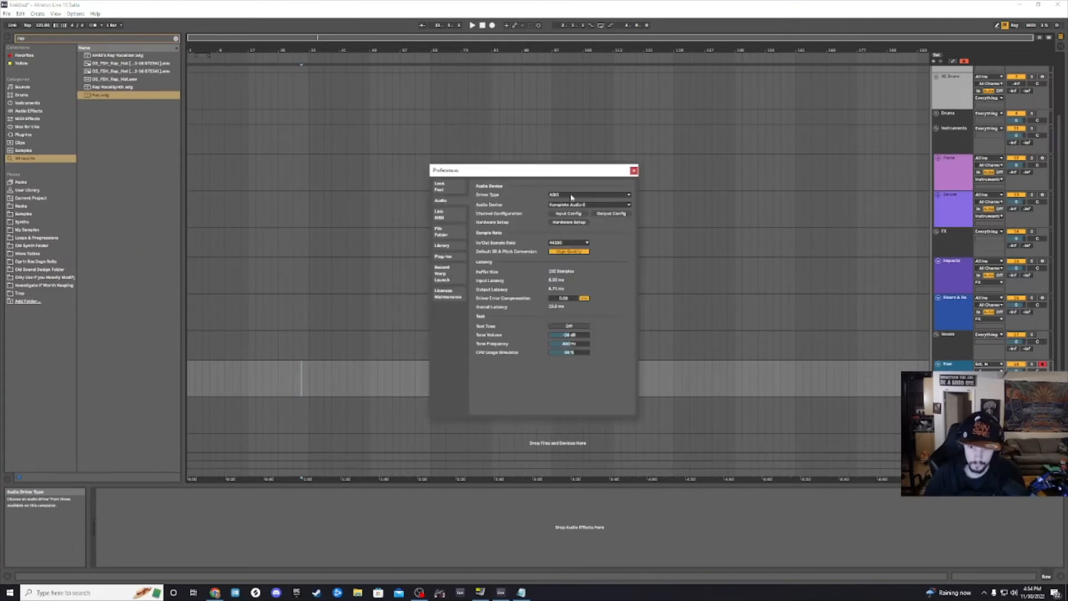
click(570, 195)
click(571, 196)
click(565, 195)
click(568, 208)
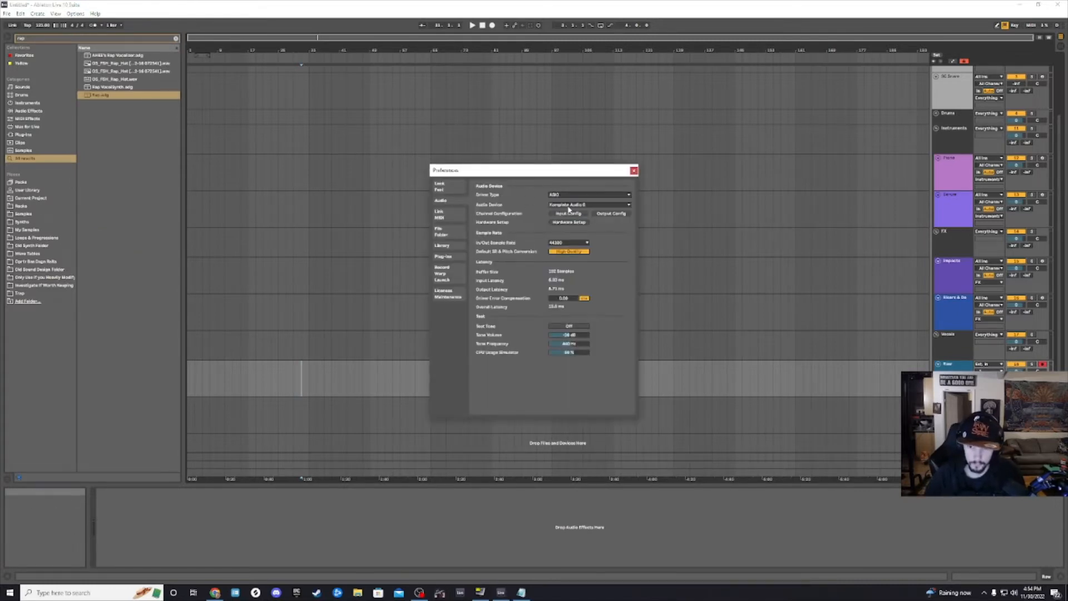
click(634, 171)
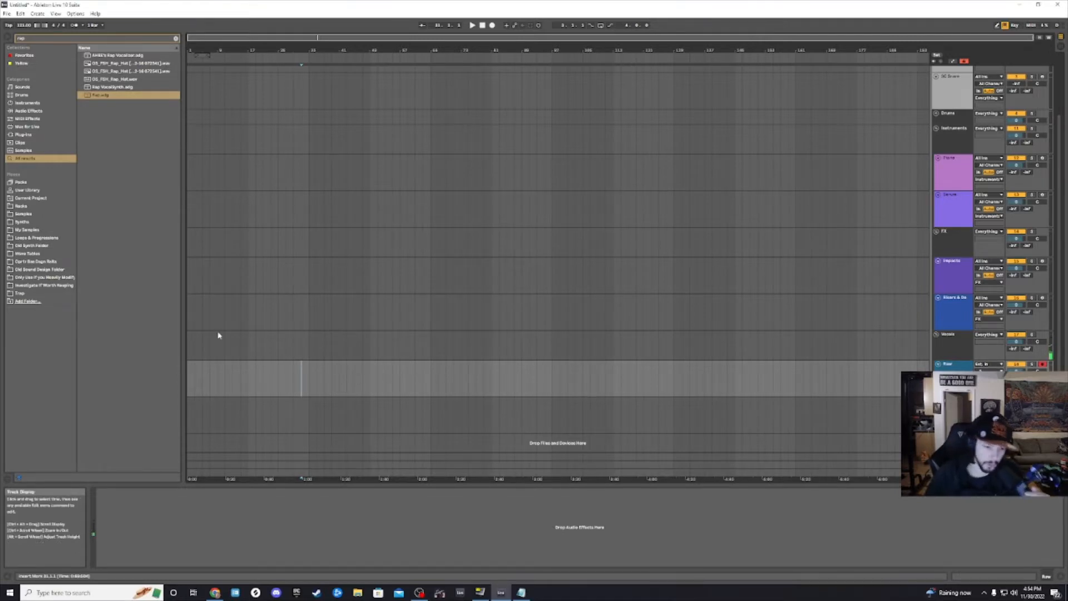
Step: Bypass the Rap rack on the Vocals group track and switch it on again to compare the sound
click(226, 346)
click(102, 492)
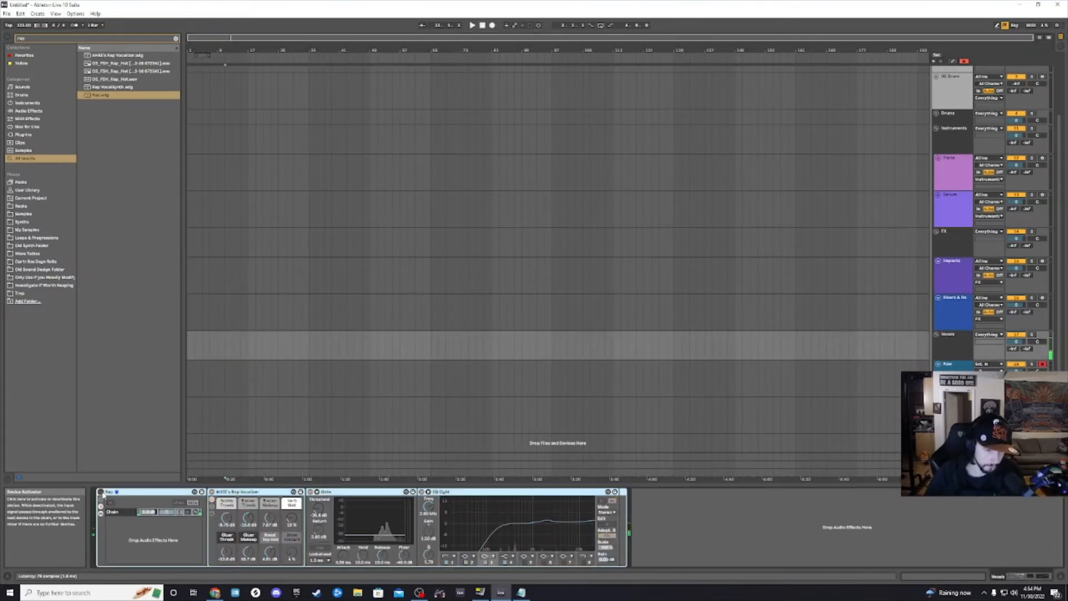
click(102, 492)
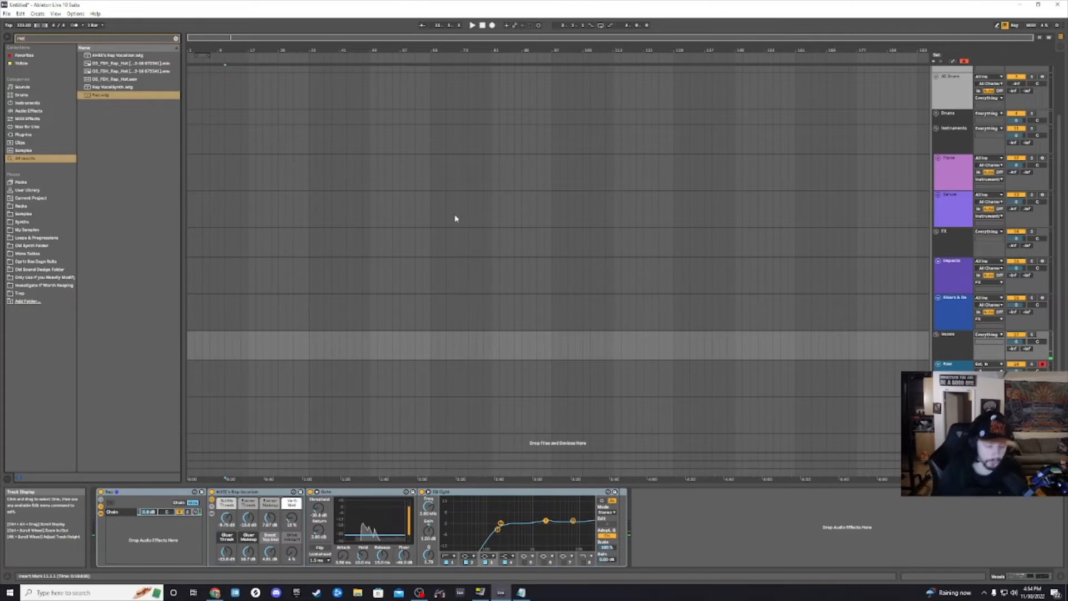
Step: Search for "serumfx", add SerumFX after the Rap rack on the Vocals group, enable its Reverb module and close the plug-in window
key(BackSpace)
key(BackSpace)
key(BackSpace)
text(serumfx)
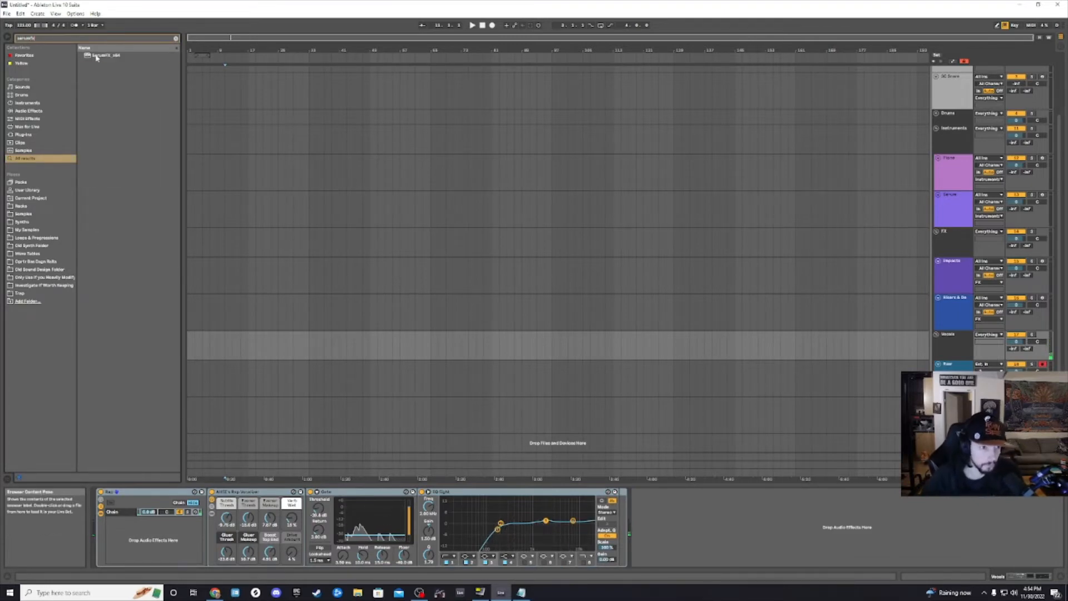
drag(100, 55, 767, 541)
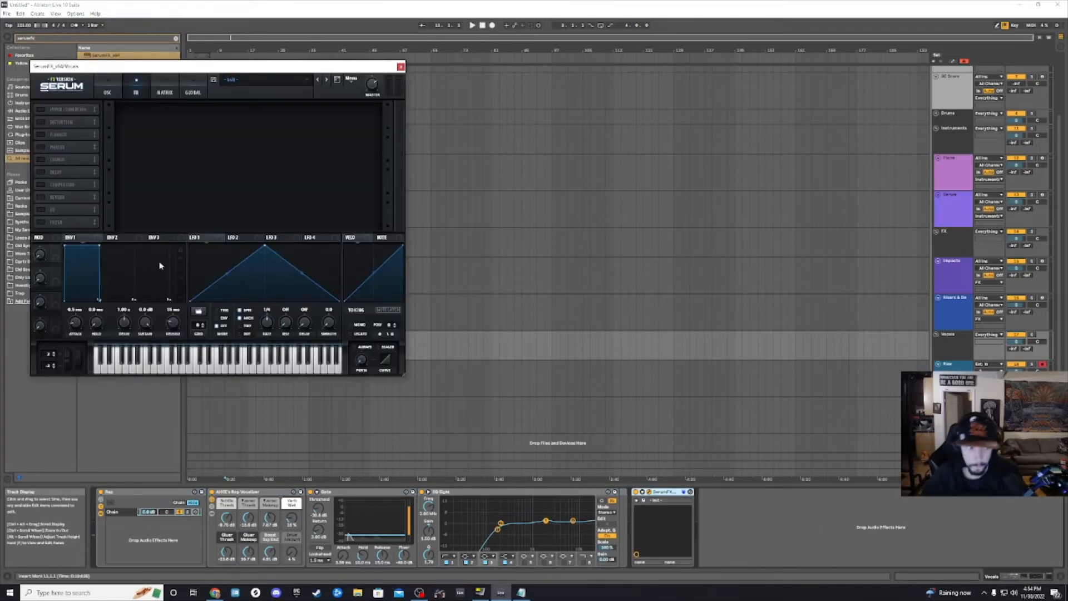
click(40, 197)
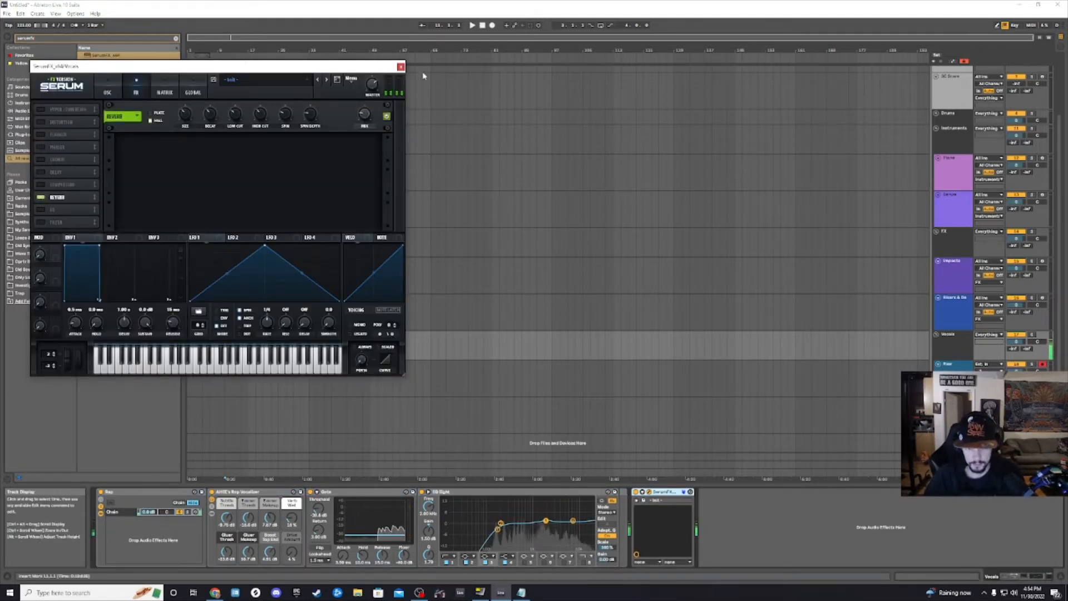
click(400, 67)
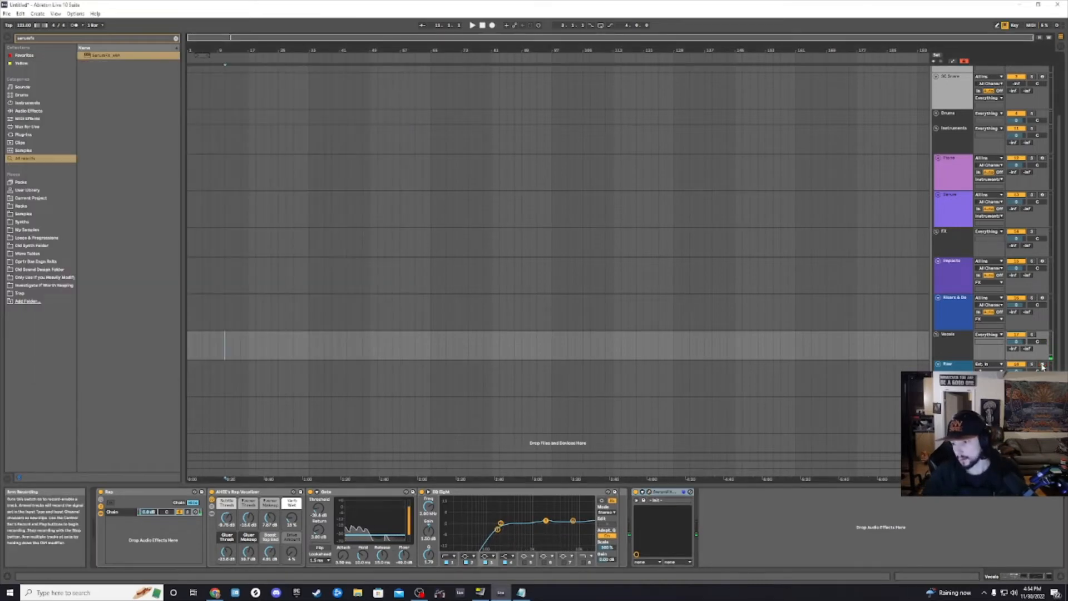
Step: Unfold the Drums group and try to insert a MIDI track after the Cymbals track
scroll(940, 358, up, 3)
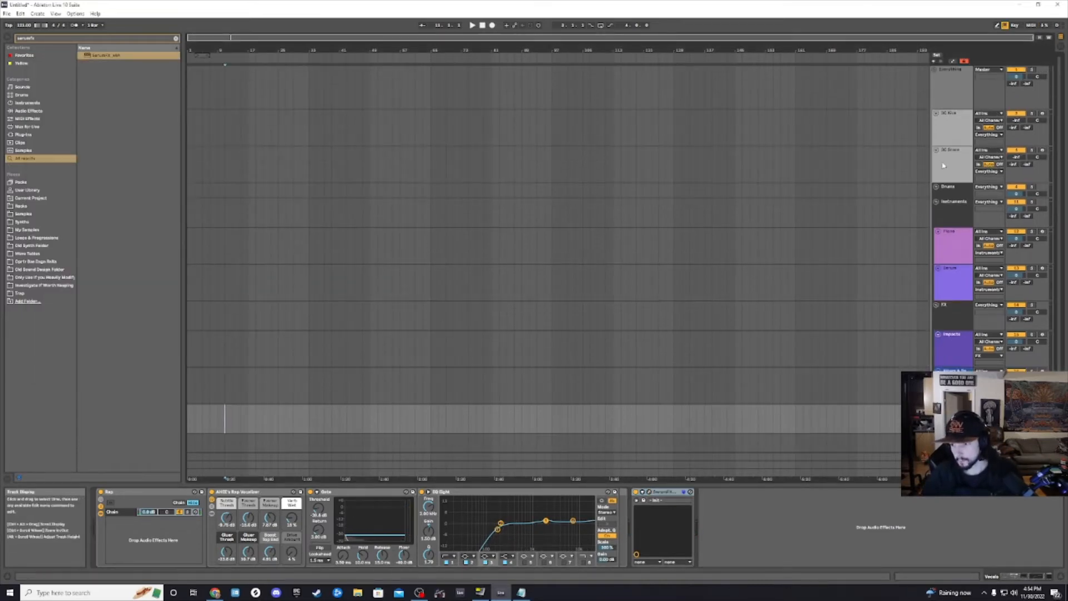
click(935, 186)
scroll(925, 185, down, 5)
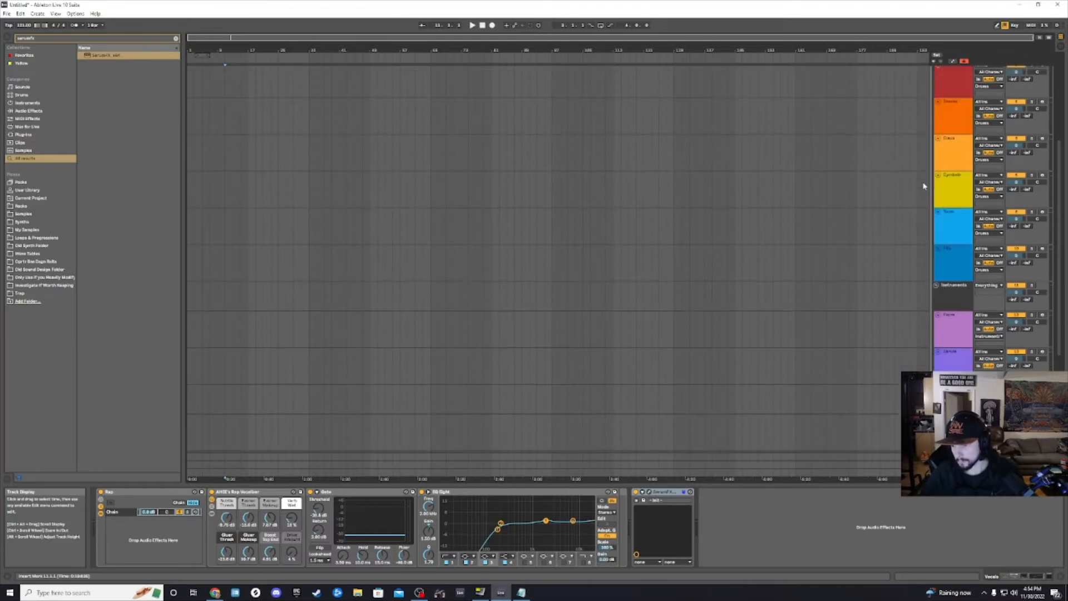
scroll(924, 184, up, 2)
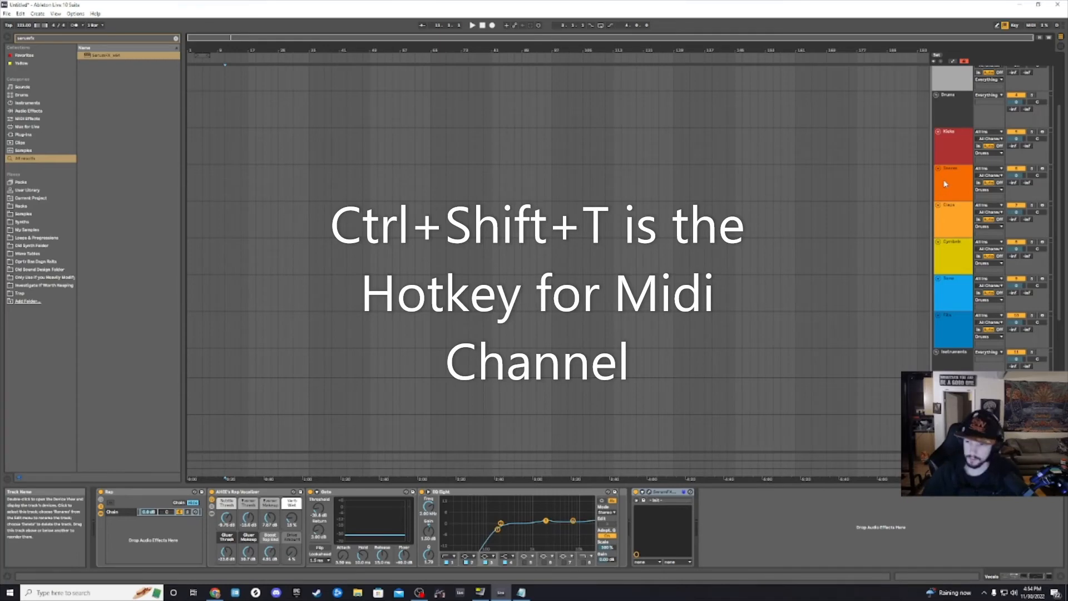
click(950, 218)
right_click(955, 250)
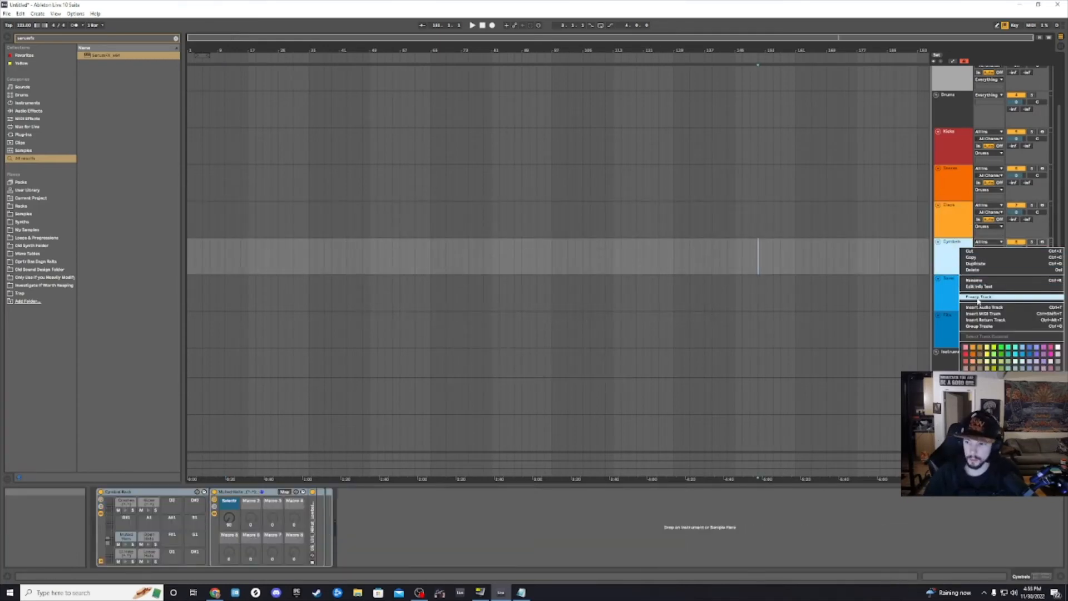
click(983, 316)
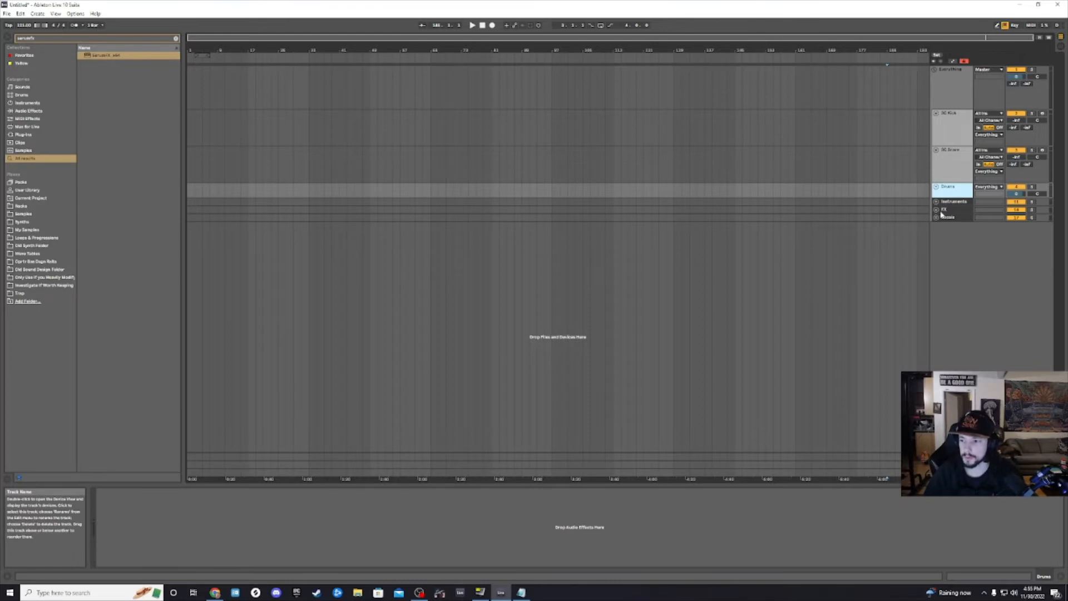
Step: View the Operator device on the SC Snare track, and fold and unfold the SC Kick and SC Snare tracks
click(209, 163)
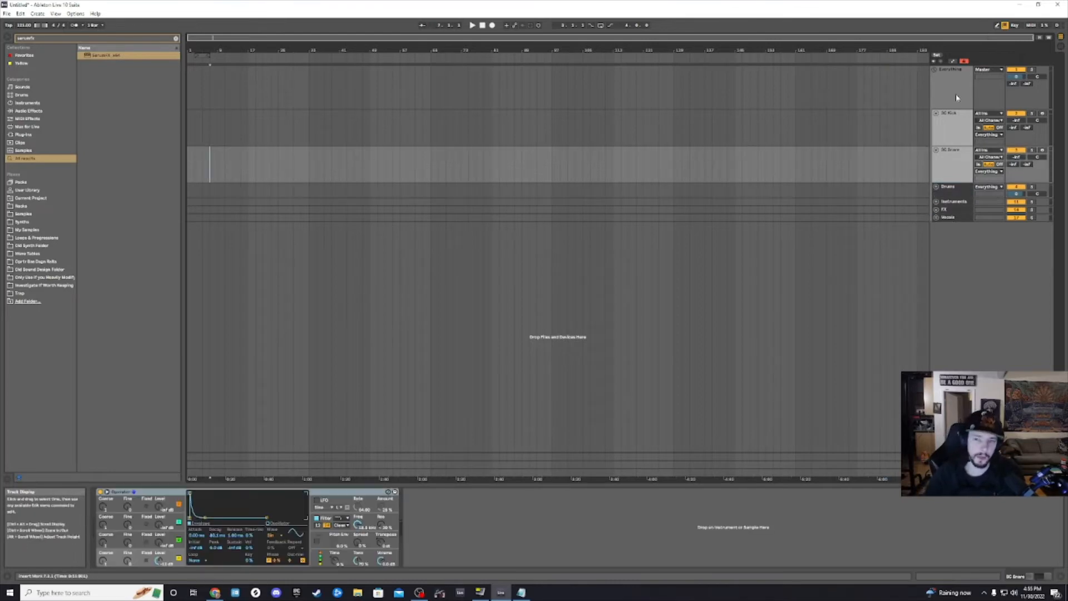
click(956, 154)
click(953, 131)
click(936, 114)
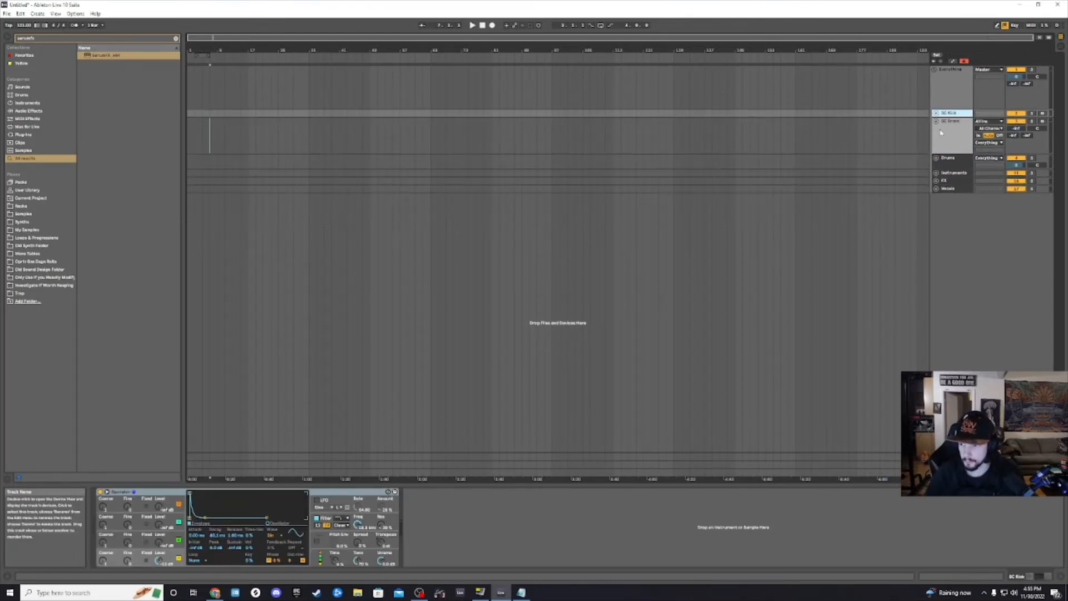
click(936, 121)
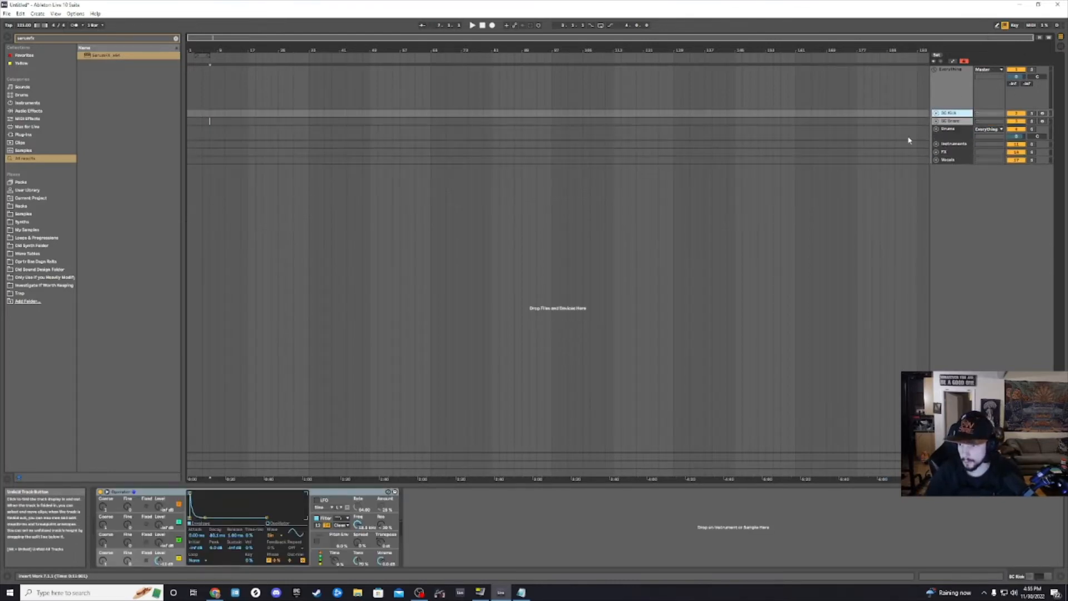
click(936, 121)
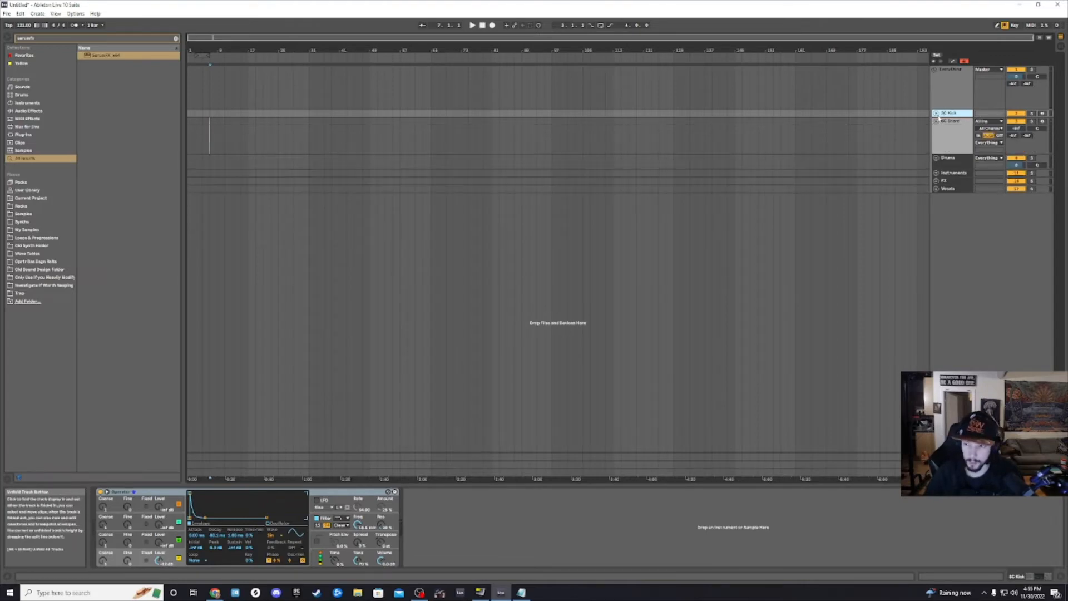
key(alt+plus)
Step: Mark the first 16 bars of the SC Kick track as a time range, clear the range and select the track
drag(248, 128, 187, 128)
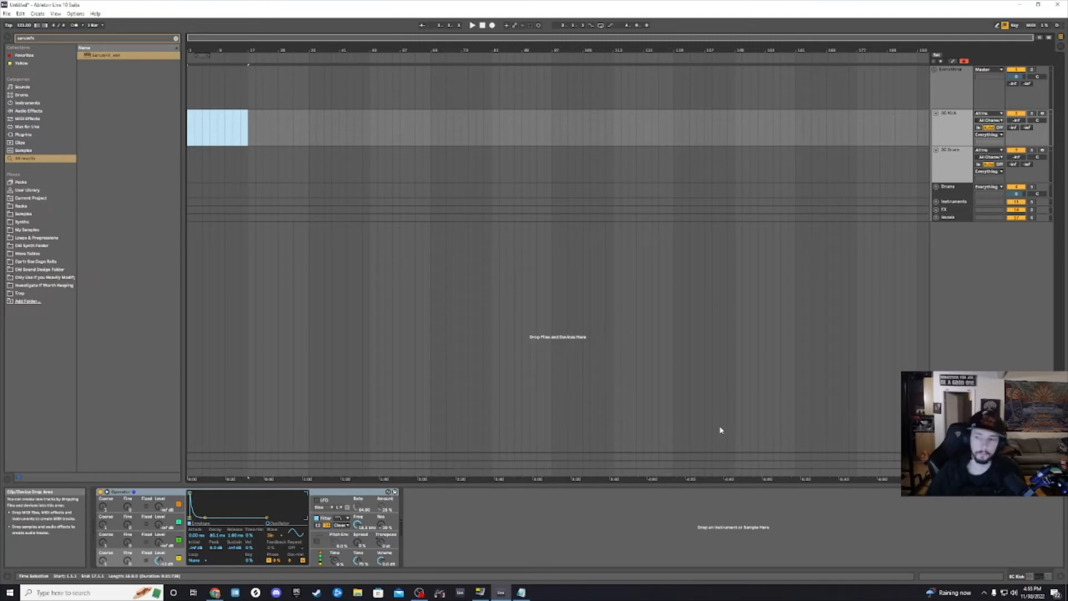
click(232, 153)
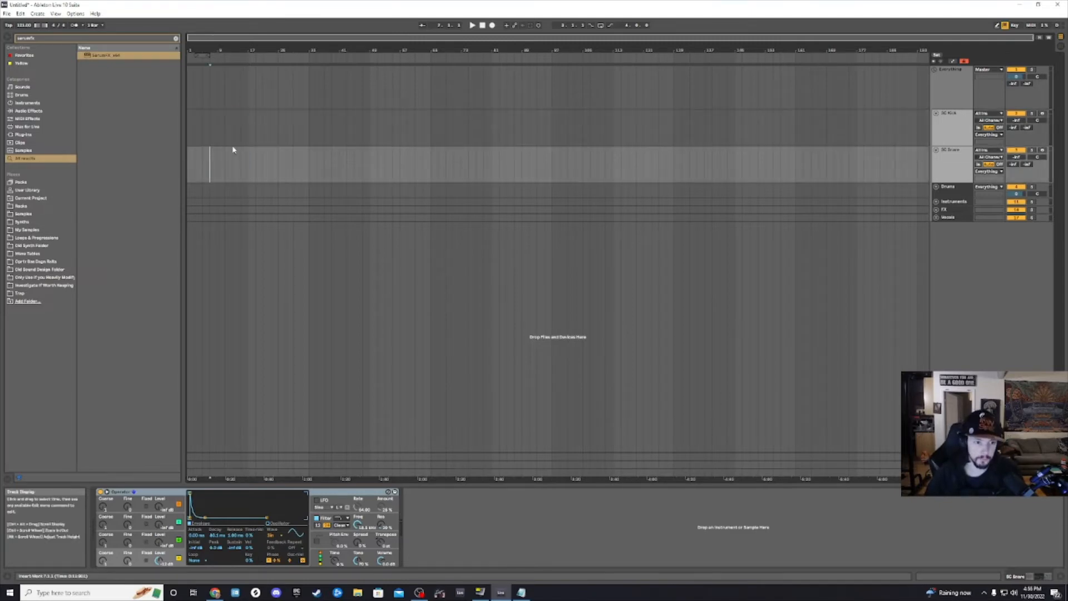
click(242, 138)
click(952, 127)
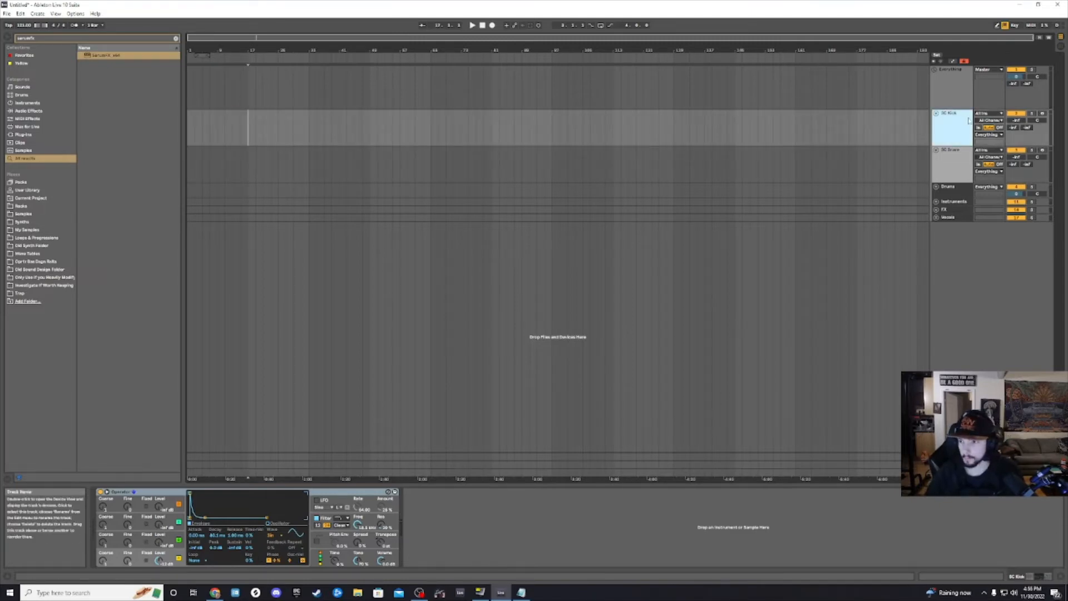
Step: Unfold the Drums group, create a 16-bar MIDI clip on the Kicks track and add a Heavy Kicks note at its start
click(937, 187)
drag(240, 231, 197, 255)
key(ctrl+shift+m)
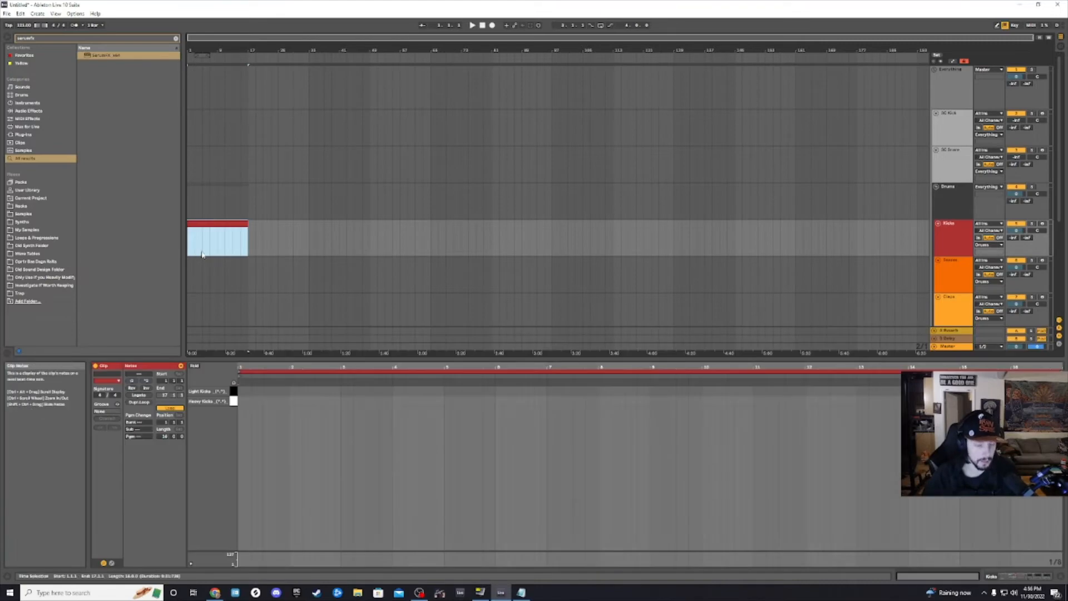
double_click(240, 401)
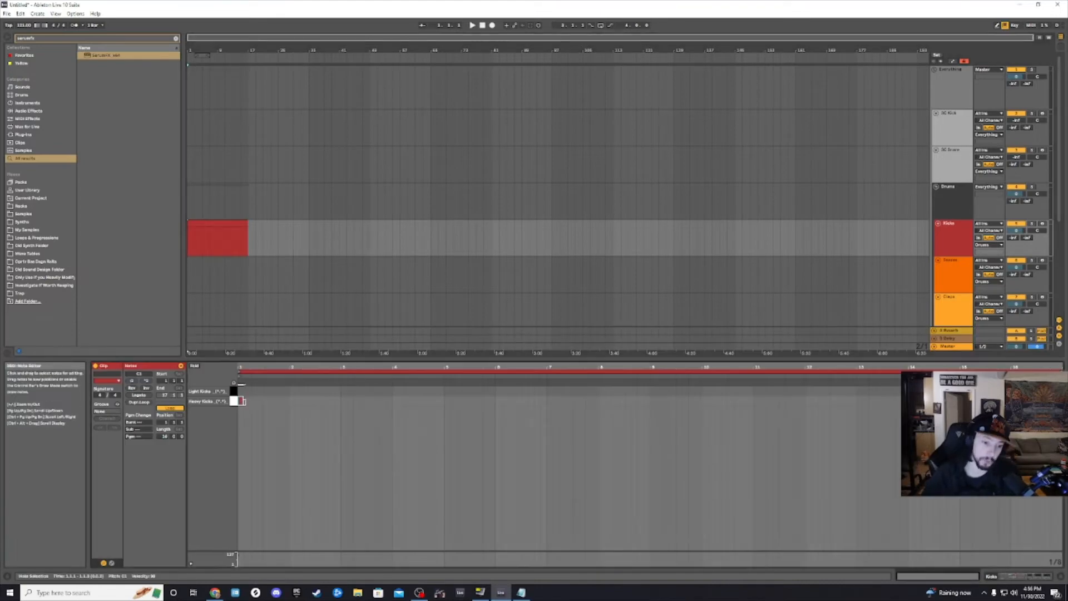
drag(241, 401, 265, 406)
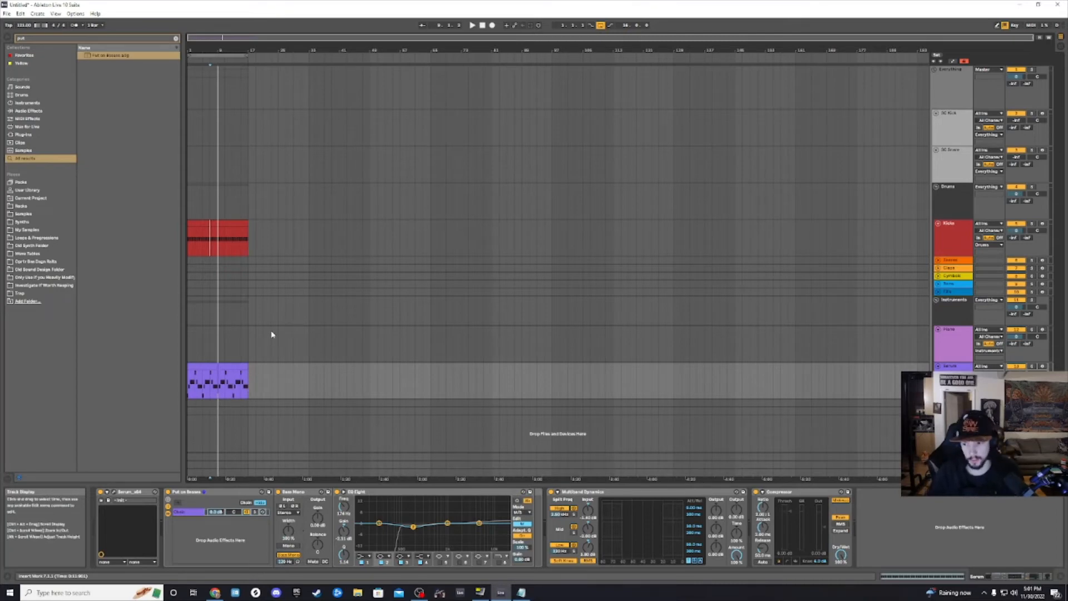
Step: Copy the 16-bar kick clip from the Kicks track to the start of the SC Kick track
click(240, 385)
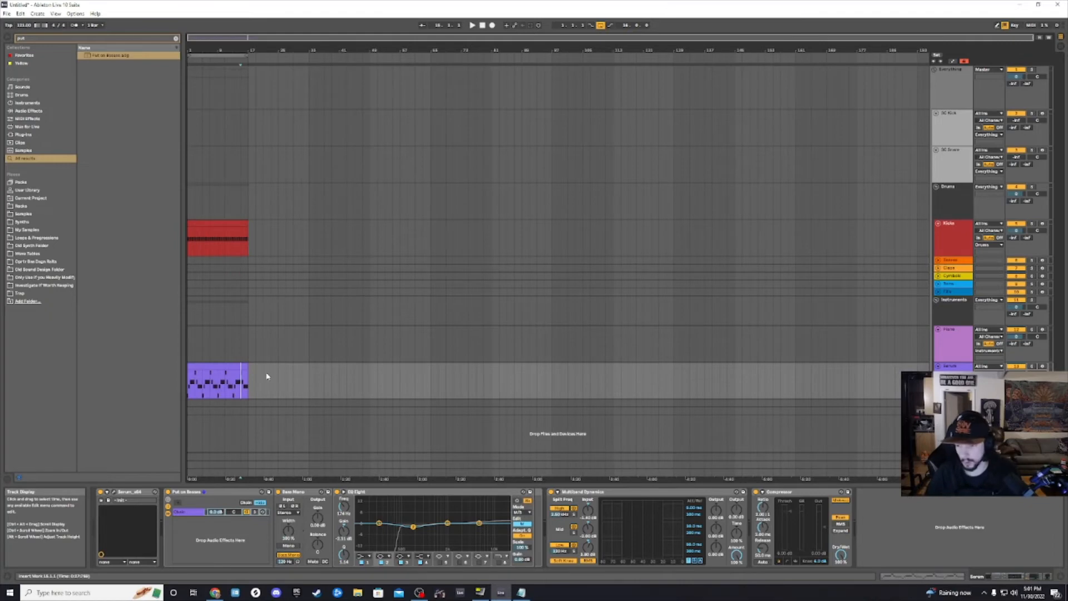
click(919, 300)
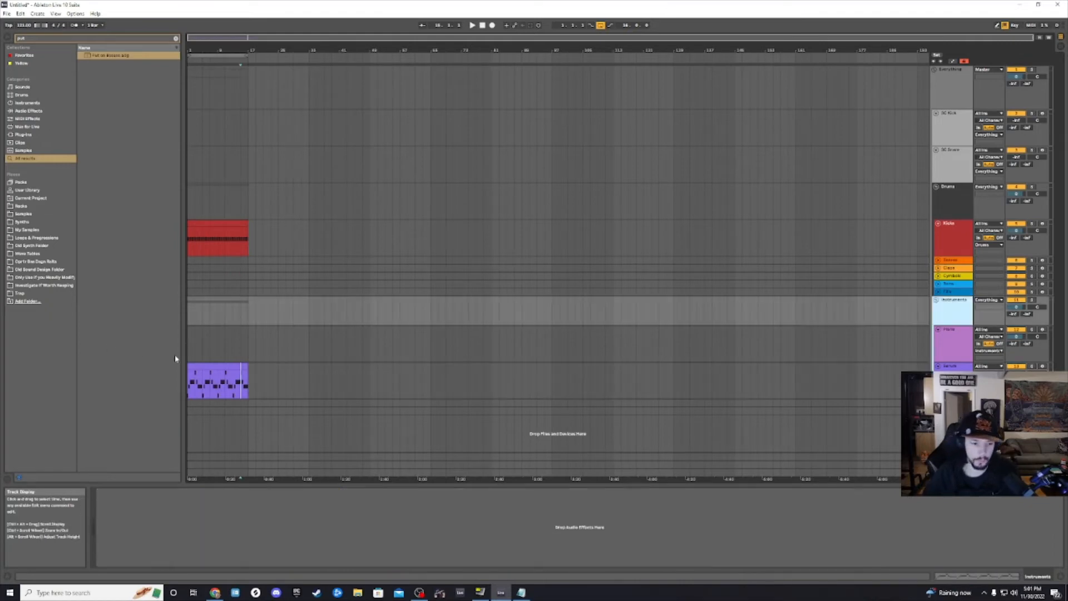
click(234, 242)
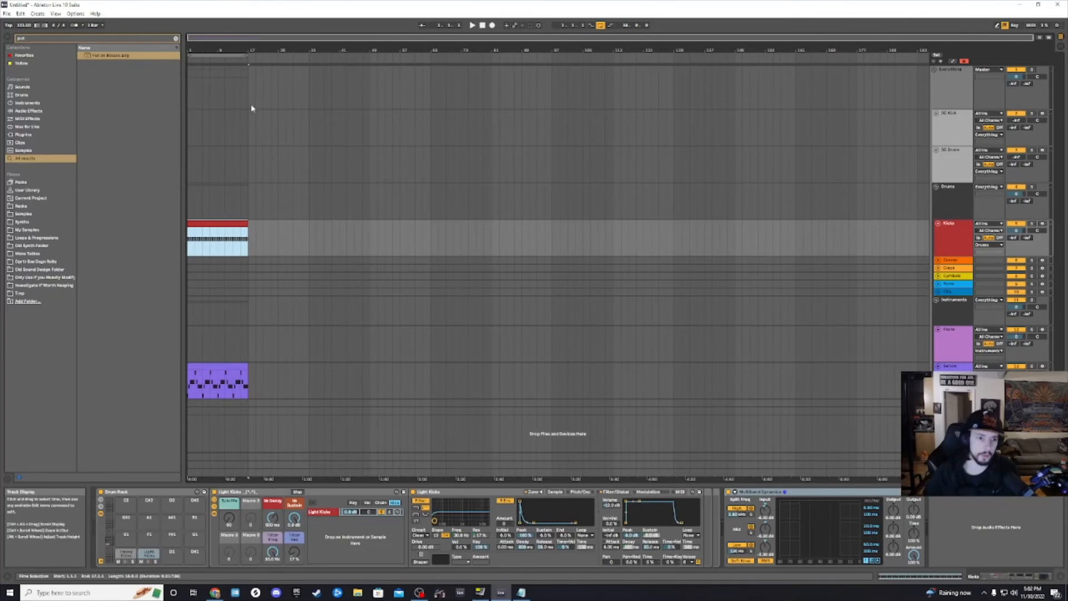
drag(248, 119, 182, 122)
key(ctrl+v)
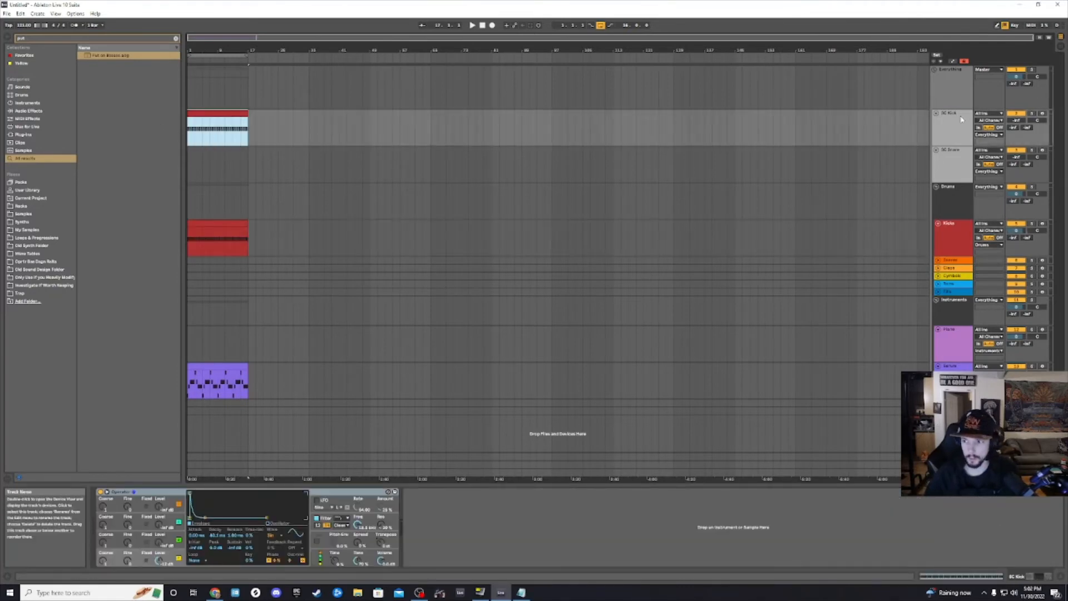
click(225, 322)
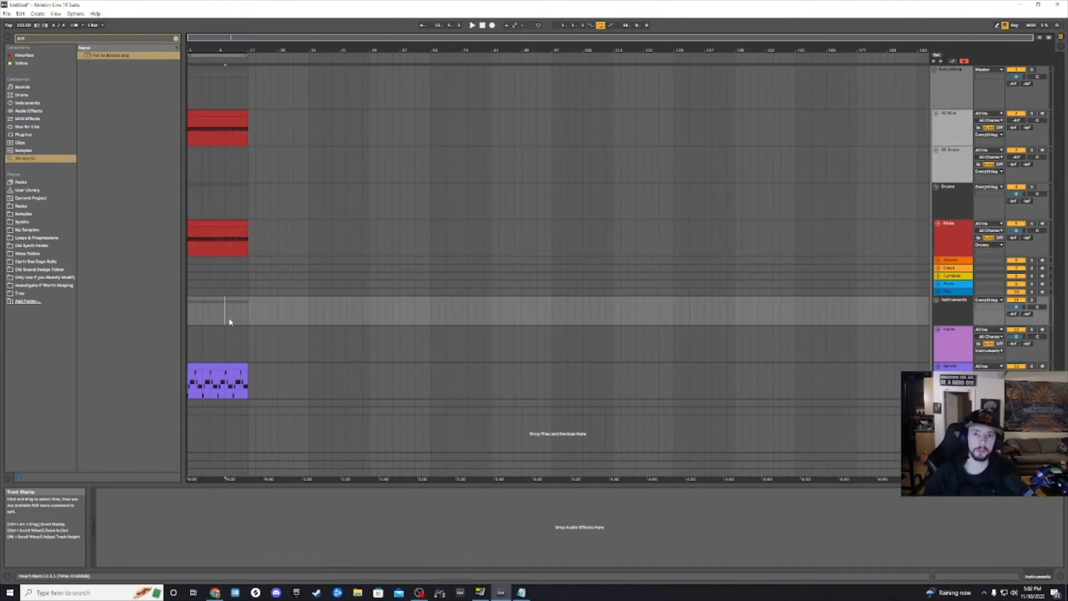
Step: Add a Compressor to the Instruments group and enable its sidechain with audio from SC Kick
key(ctrl+f)
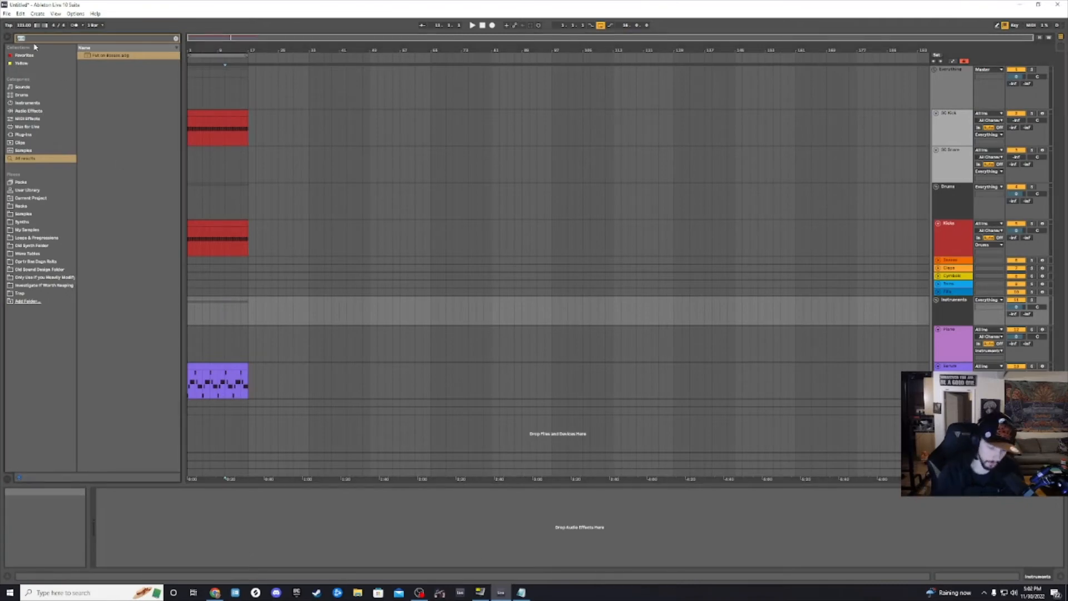
text(comp)
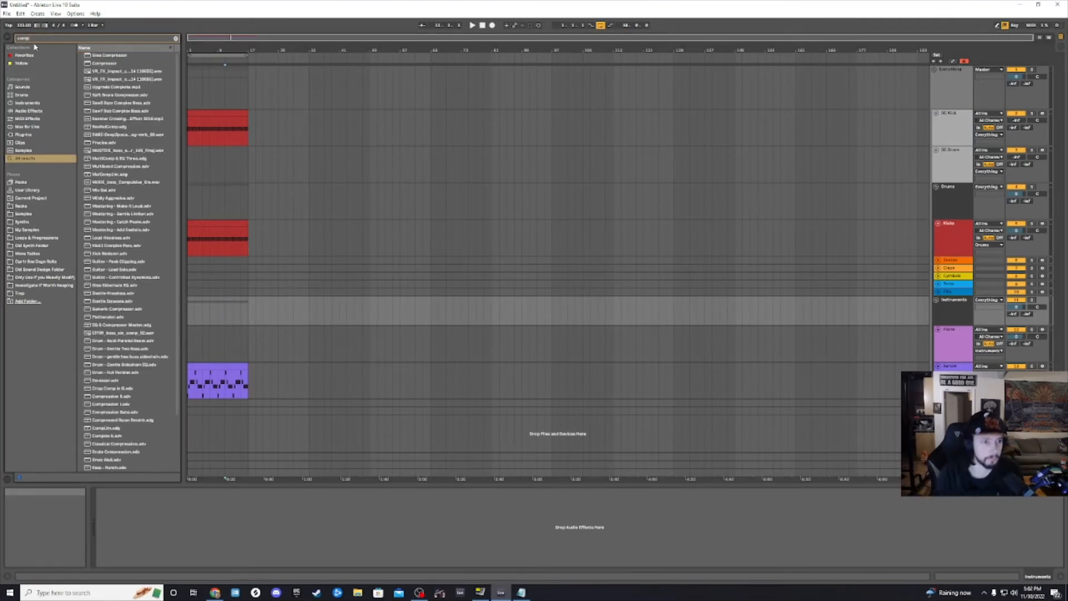
drag(93, 66, 243, 315)
click(107, 492)
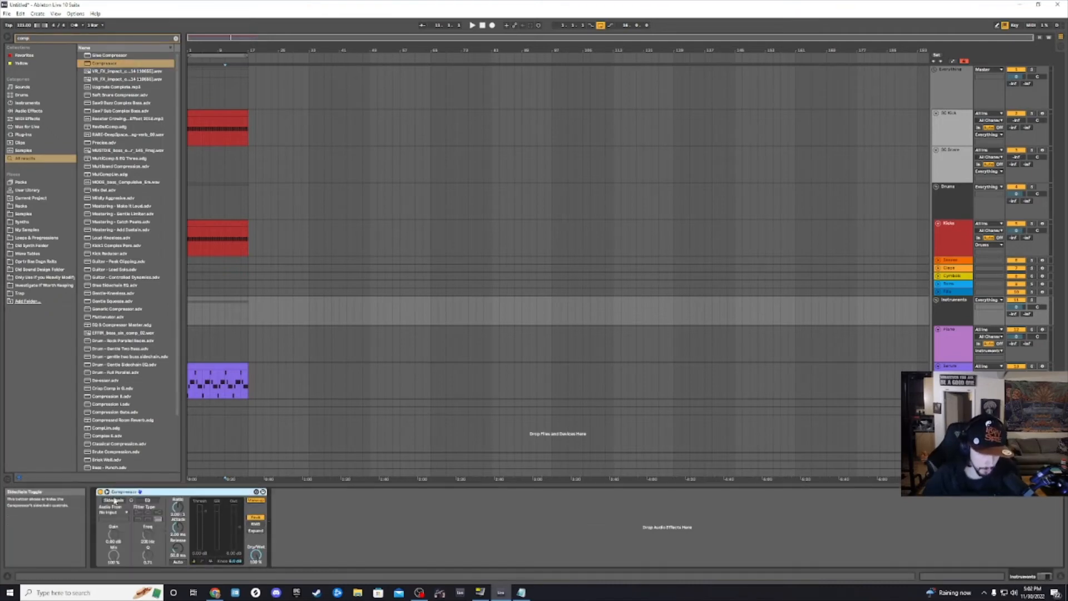
click(113, 511)
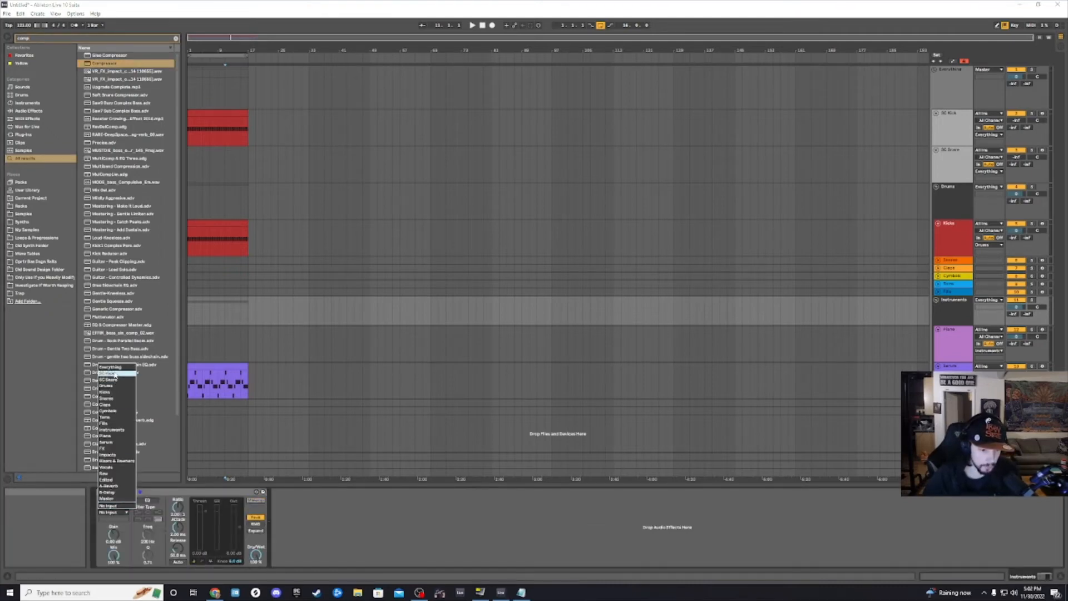
click(108, 373)
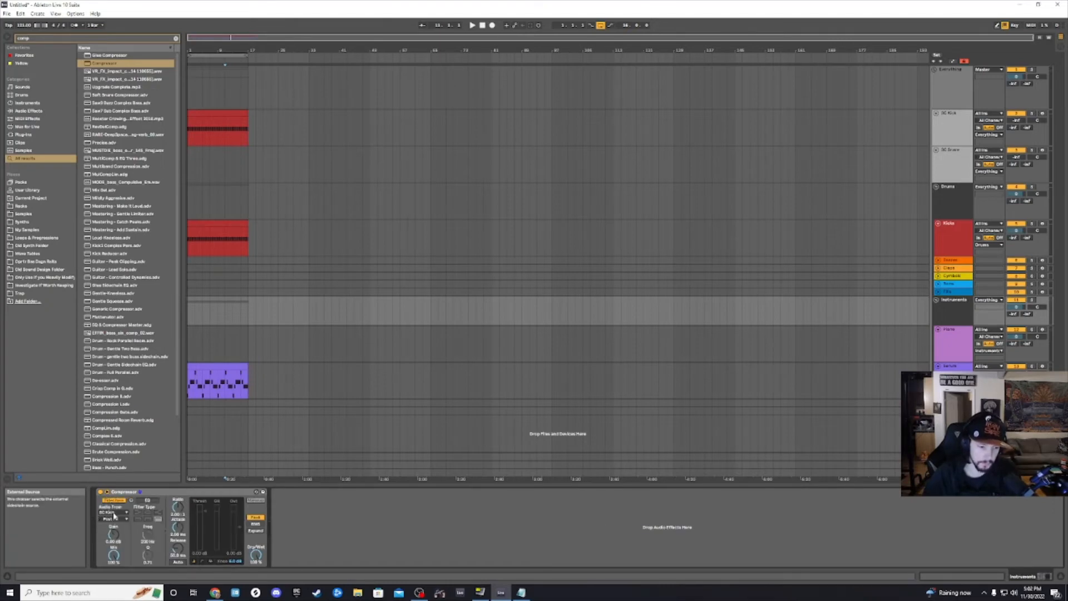
Step: View the Operator envelope on the SC Kick track and the device chain on the Serum track
click(952, 132)
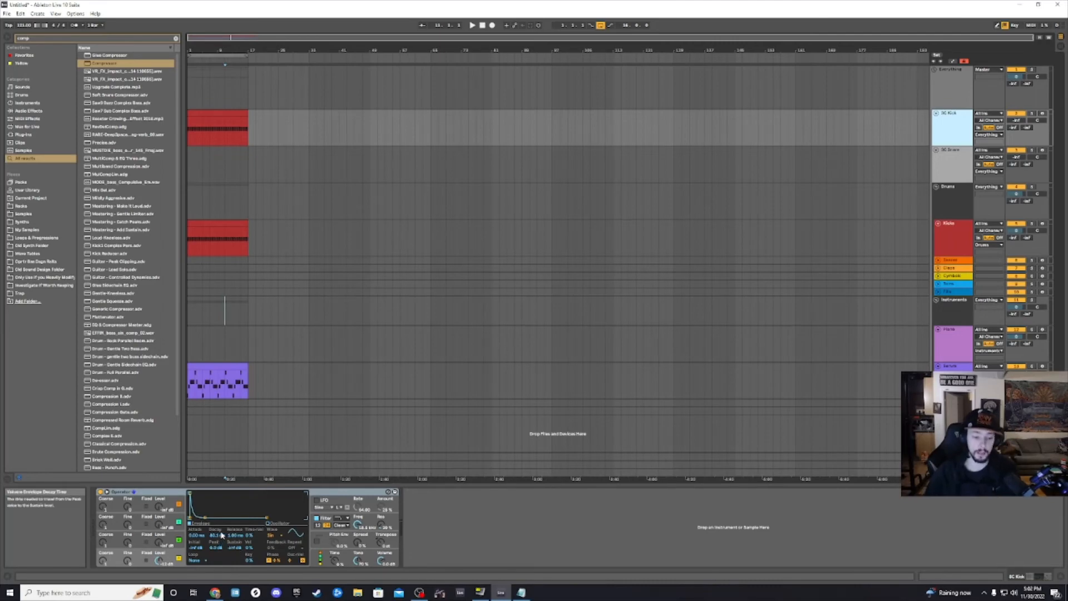
click(638, 374)
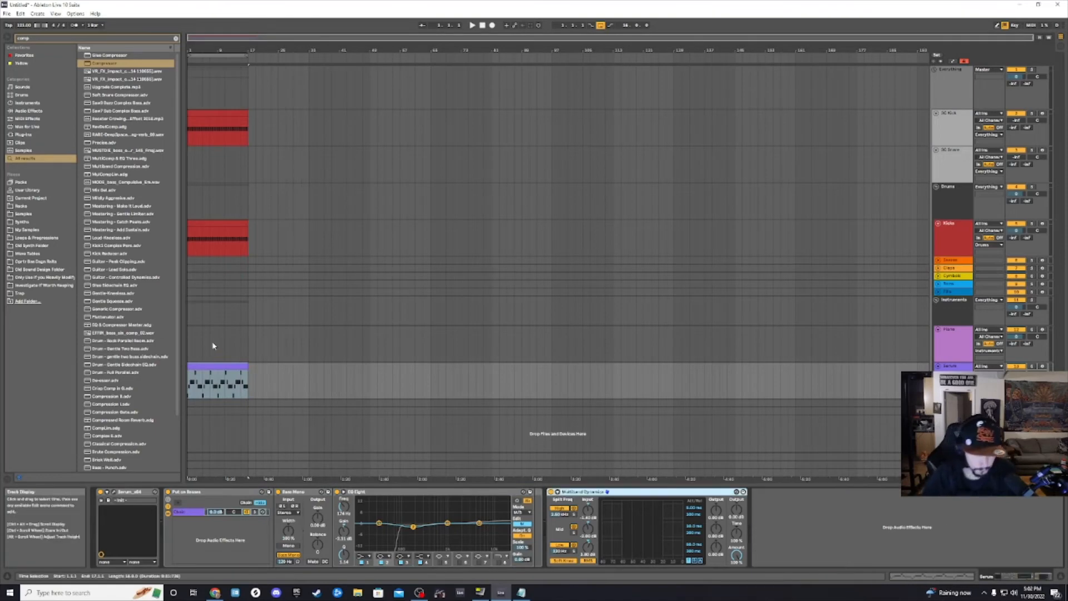
Step: Set the Instruments group's Compressor to an inf:1 ratio and RMS mode, minimise its attack and release, and show its activity view
click(229, 310)
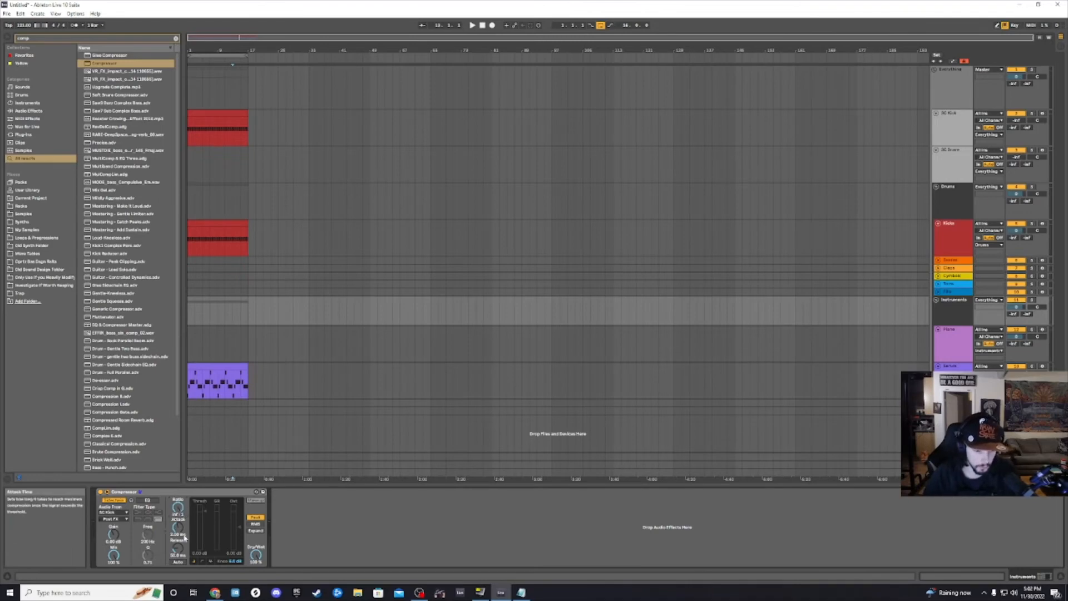
click(255, 523)
drag(177, 527, 173, 559)
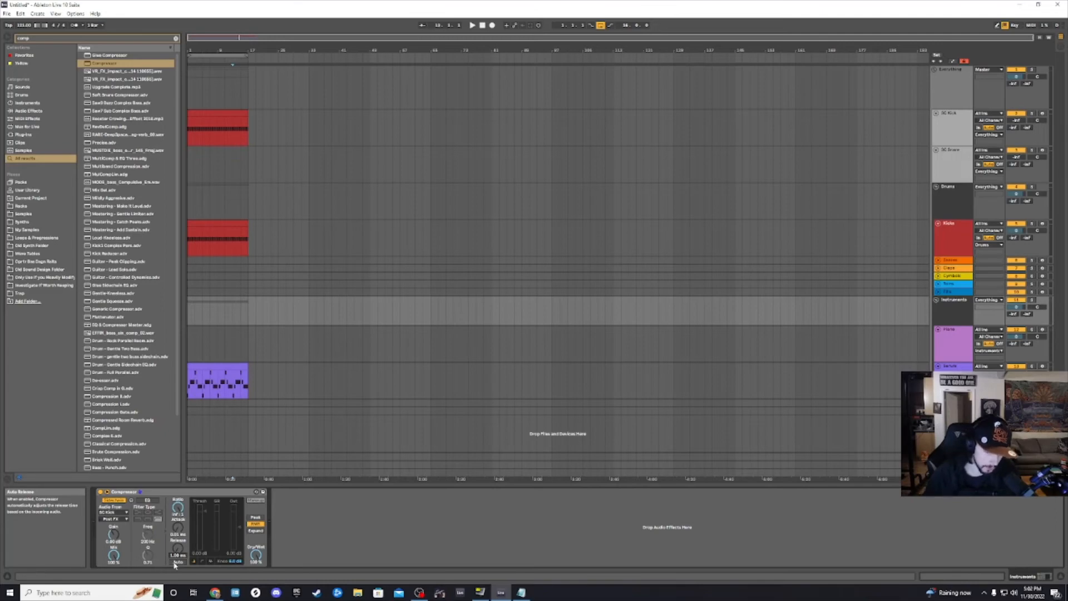
click(210, 560)
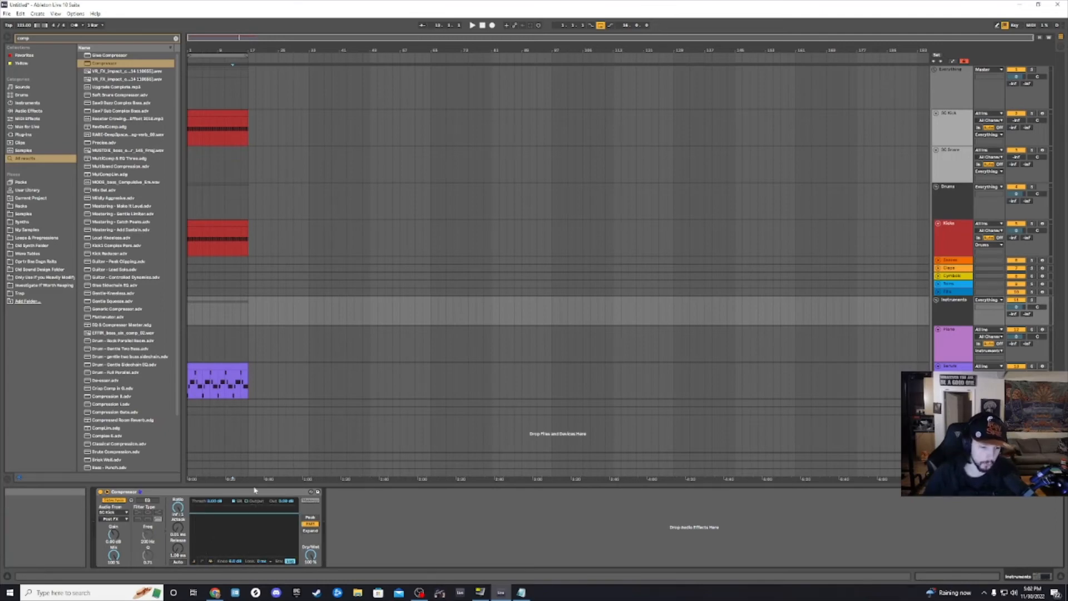
Step: Lower the Compressor's threshold to -inf dB during playback to hear the kick sidechain, and stop playback
key(space)
click(213, 505)
drag(213, 502, 213, 556)
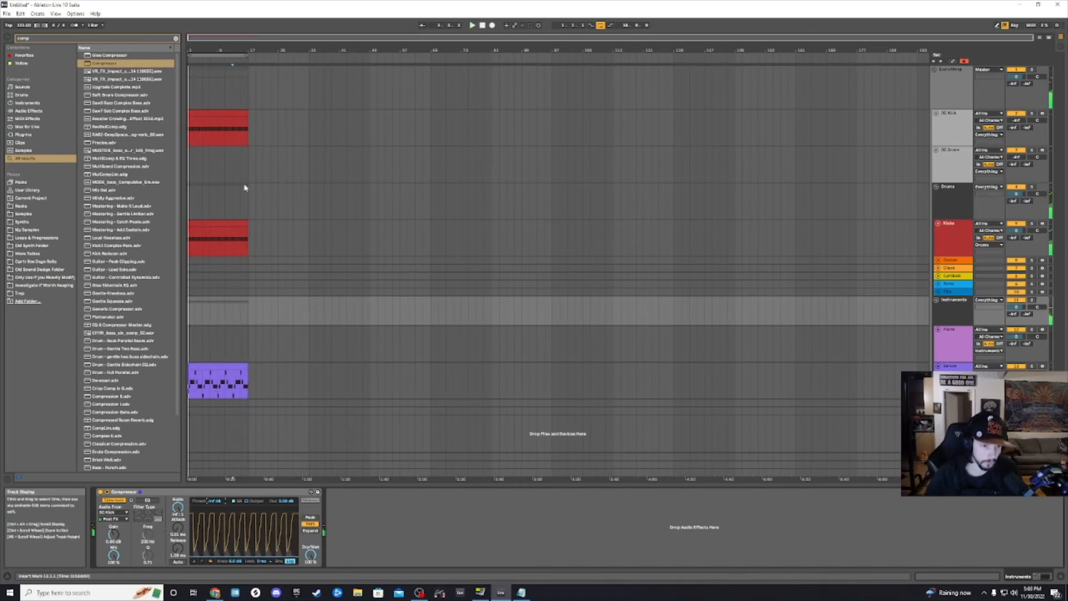
key(space)
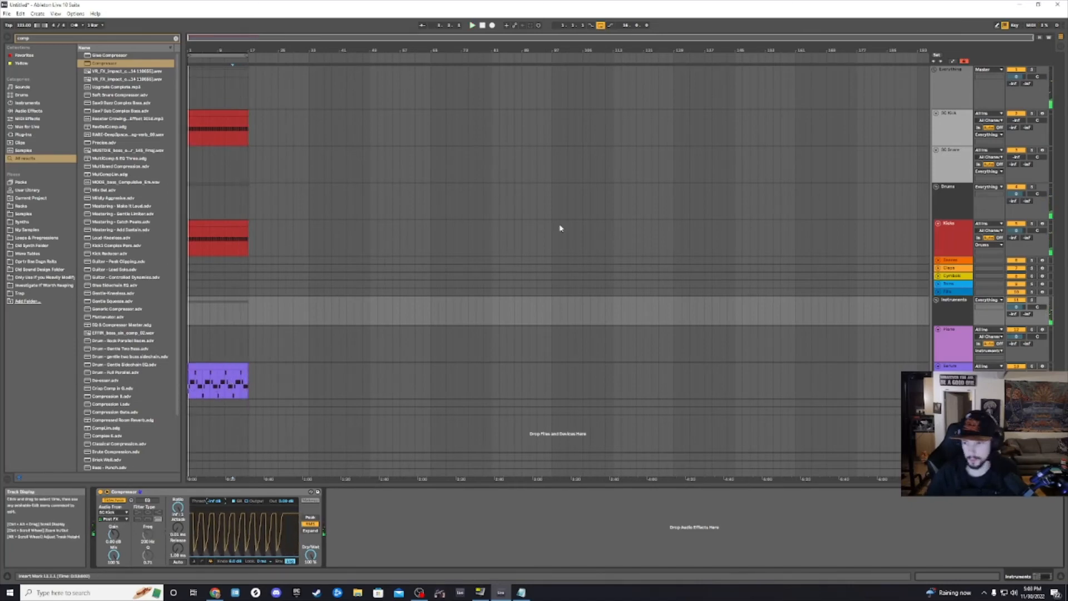
Step: Find the Bass Wash rack in the browser, load it onto the Drums group and close its Serum FX window
click(934, 212)
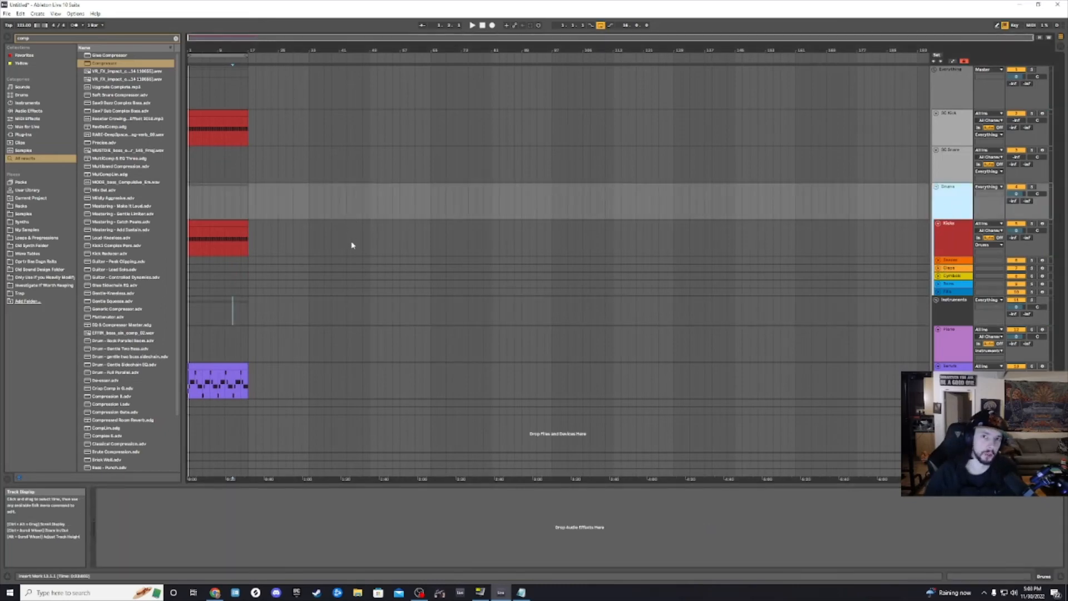
click(38, 39)
key(ctrl+a)
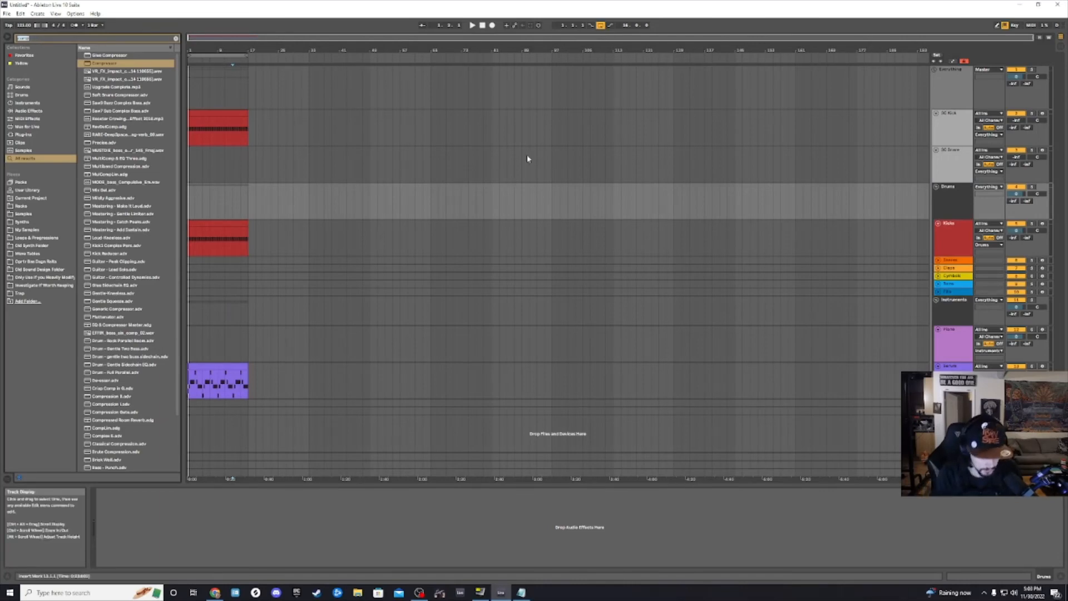
text(bass wash)
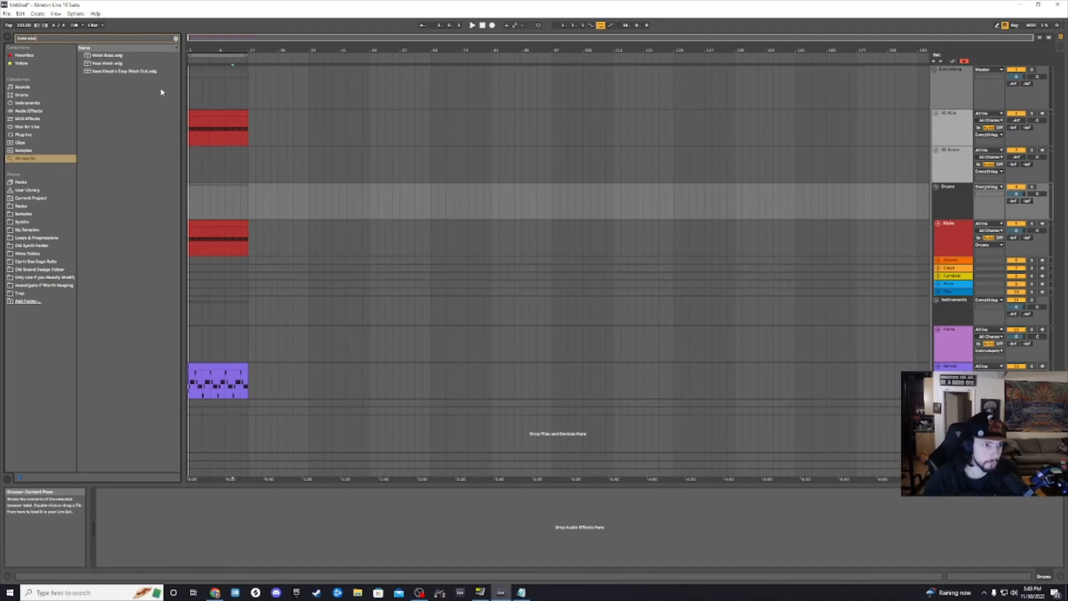
double_click(111, 64)
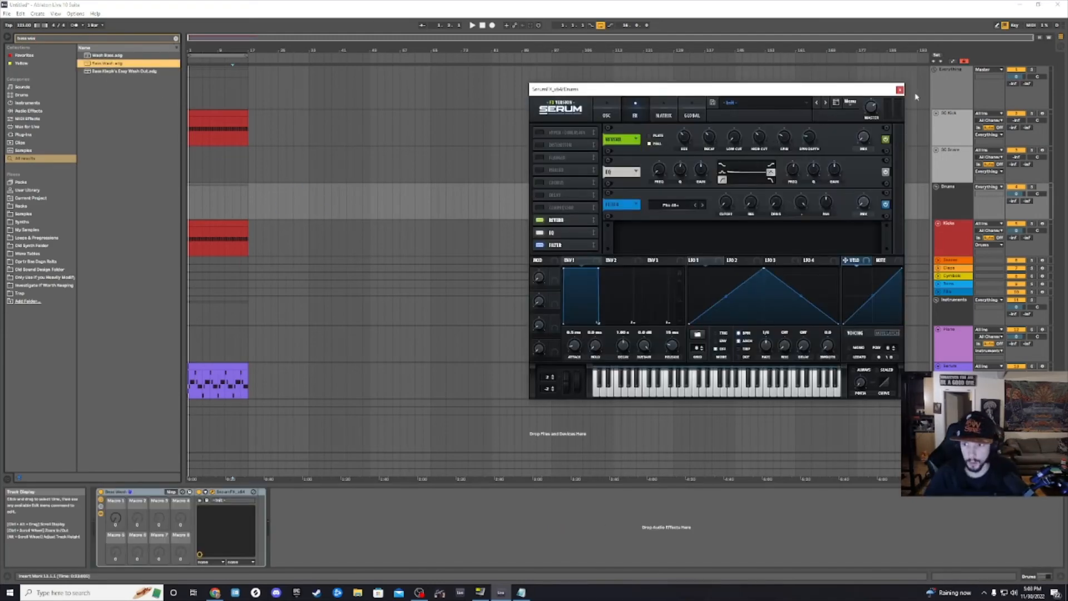
click(900, 90)
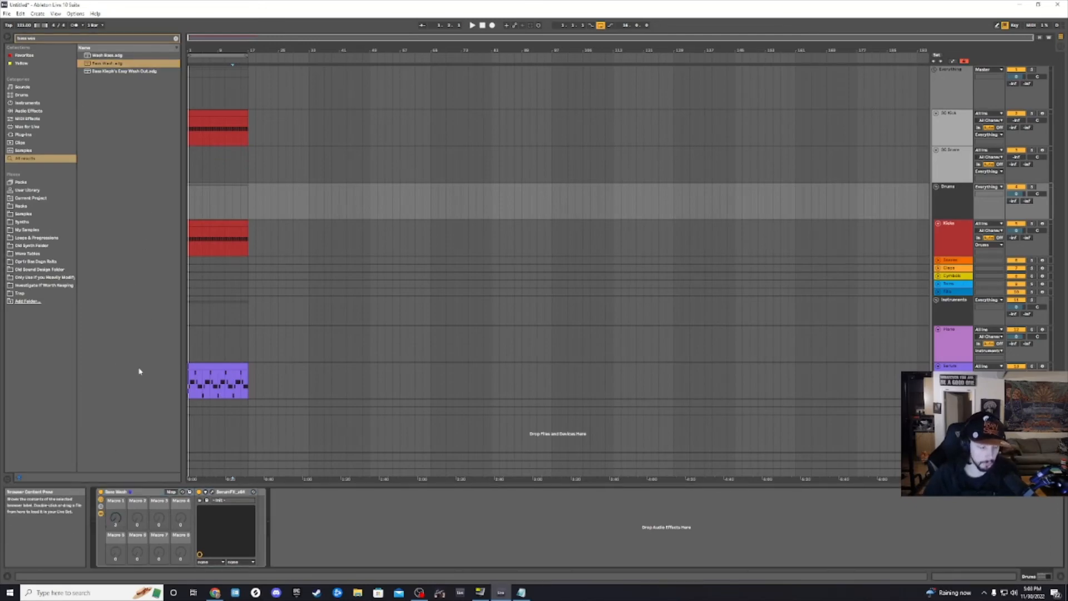
Step: Show the automation lane for the Bass Wash rack's Macro 1 on the Drums group
right_click(115, 517)
click(149, 385)
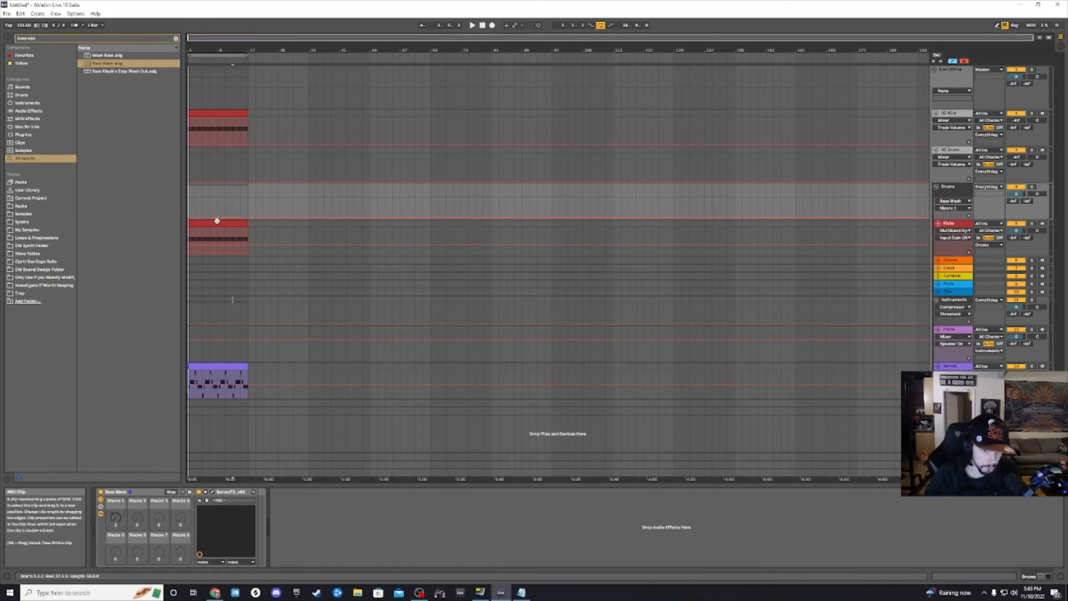
click(248, 220)
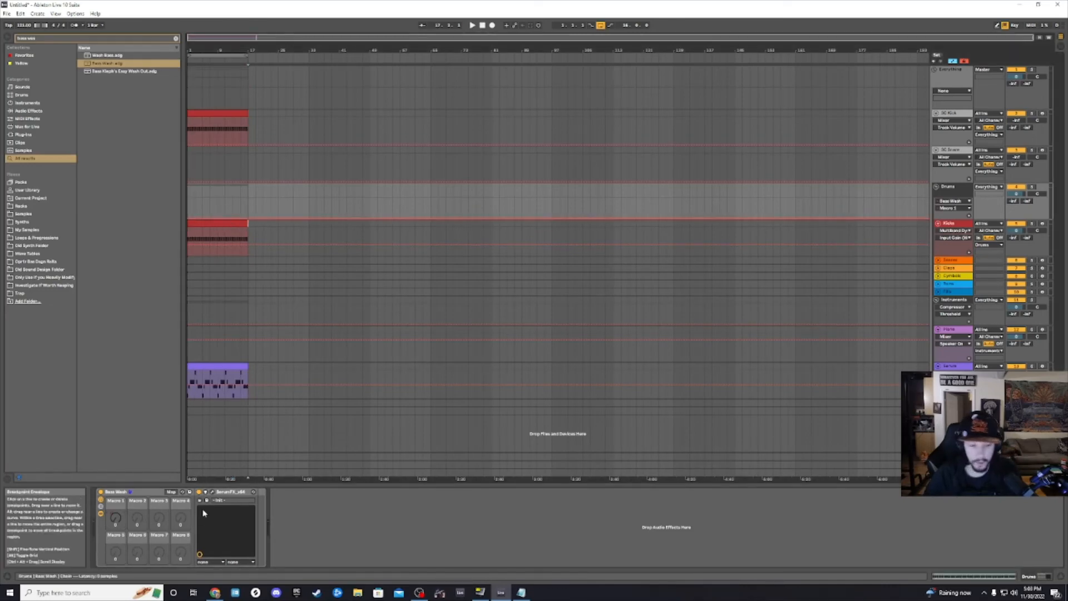
Step: Move the Bass Wash rack from the Drums group to the Everything group and show its Macro 1 automation
drag(147, 492, 234, 85)
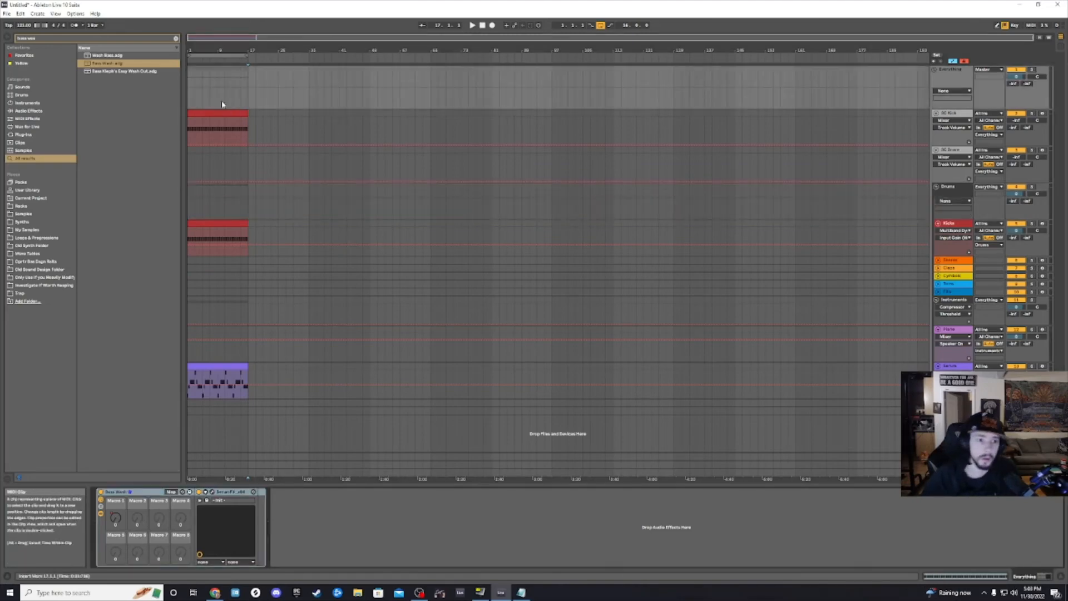
click(223, 103)
right_click(116, 517)
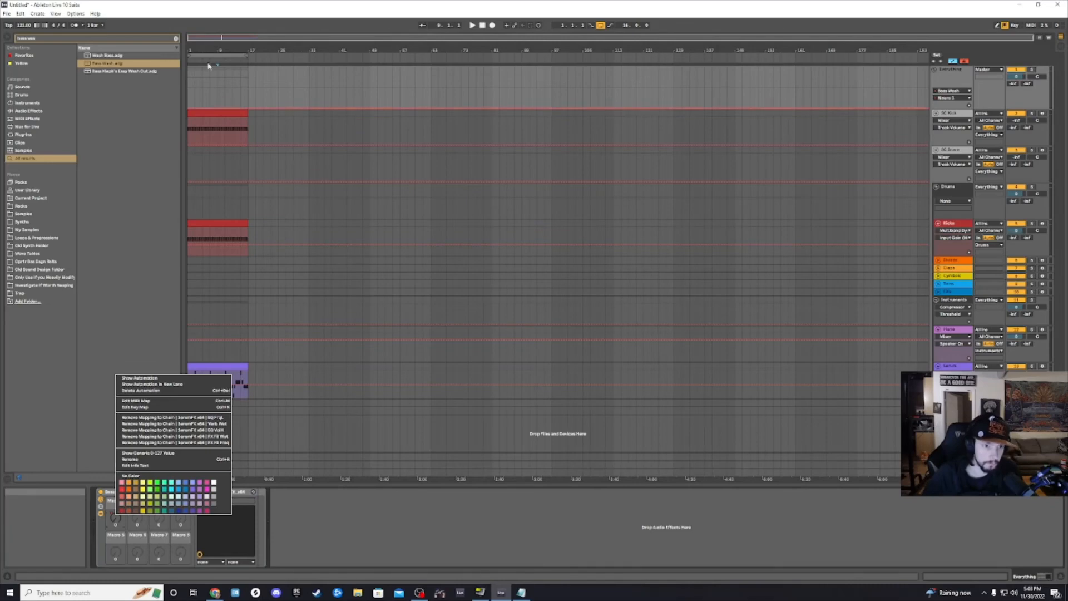
click(227, 92)
Step: Draw a rising Macro 1 automation ramp from bar 9 to bar 17 on the Everything group and play it back
drag(235, 108, 131, 96)
key(space)
click(219, 92)
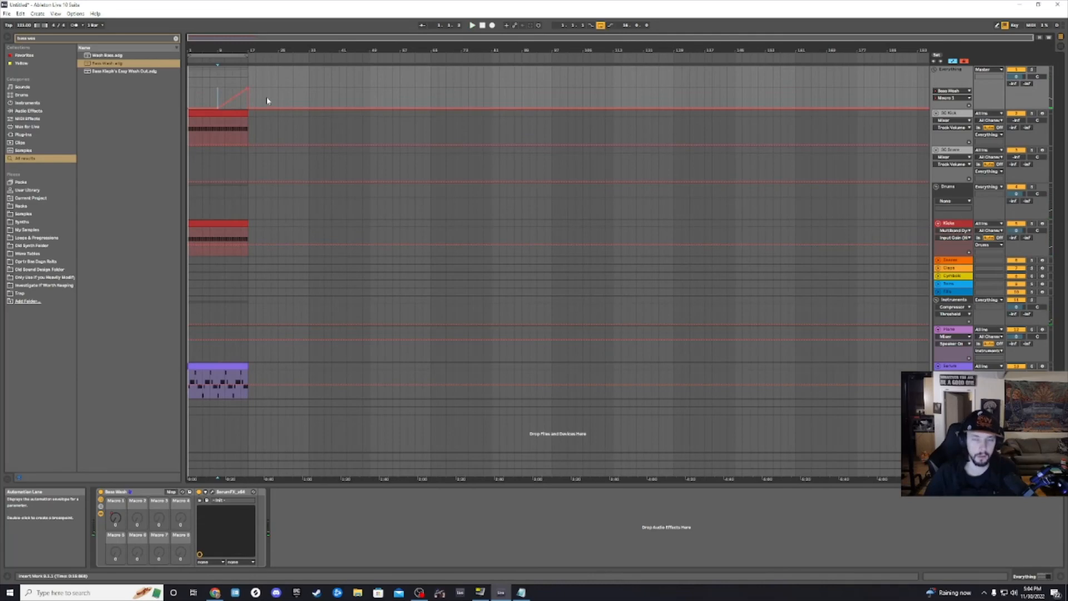
Step: Delete the Macro 1 automation ramp and its breakpoint at bar 17 from the Everything group
drag(245, 97, 200, 95)
key(Delete)
click(282, 94)
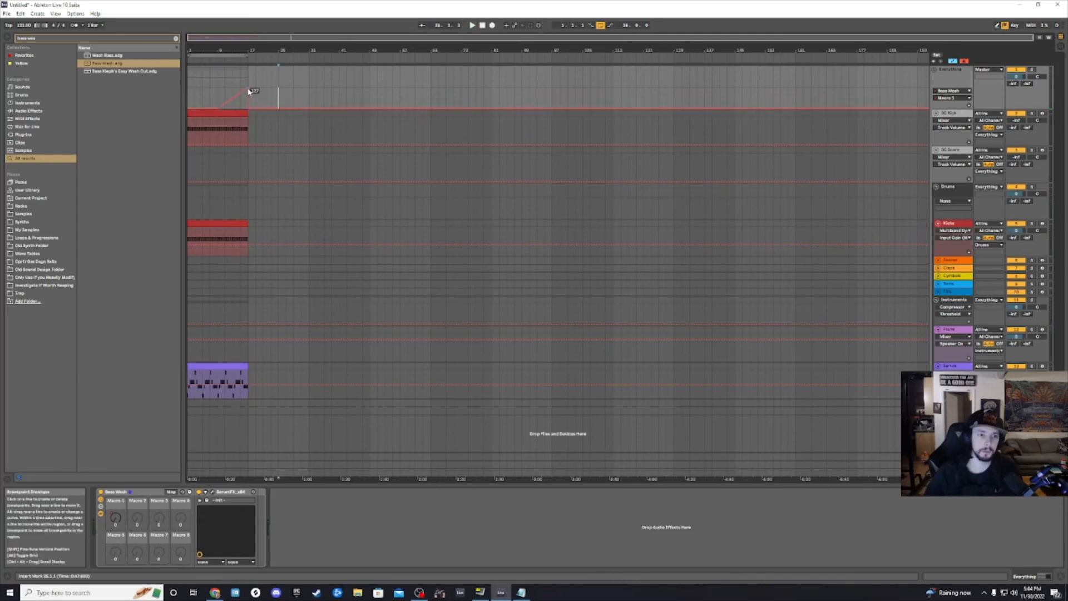
click(248, 88)
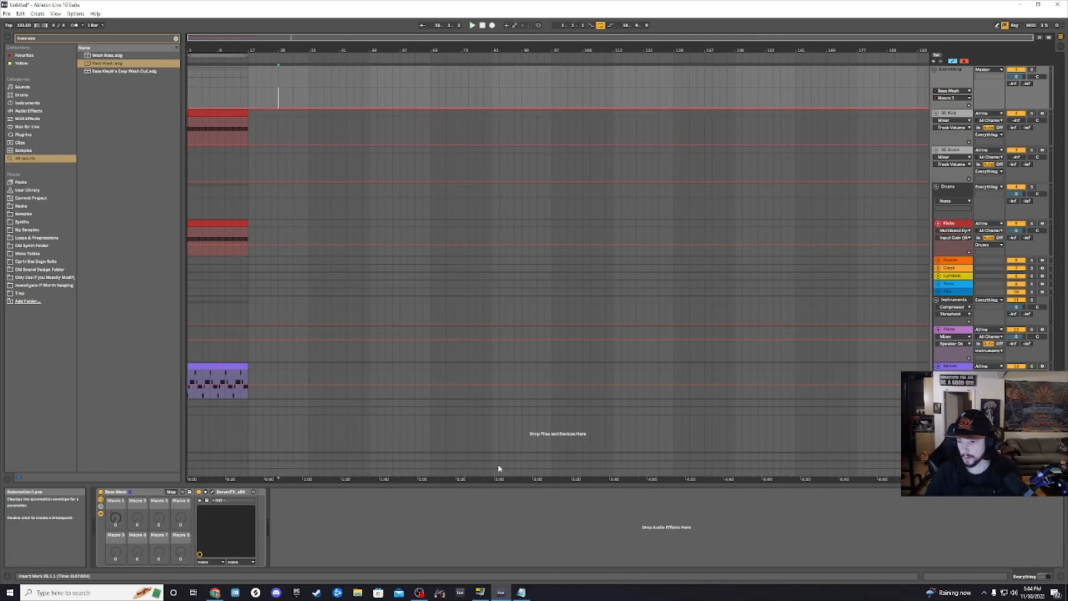
click(467, 372)
click(243, 369)
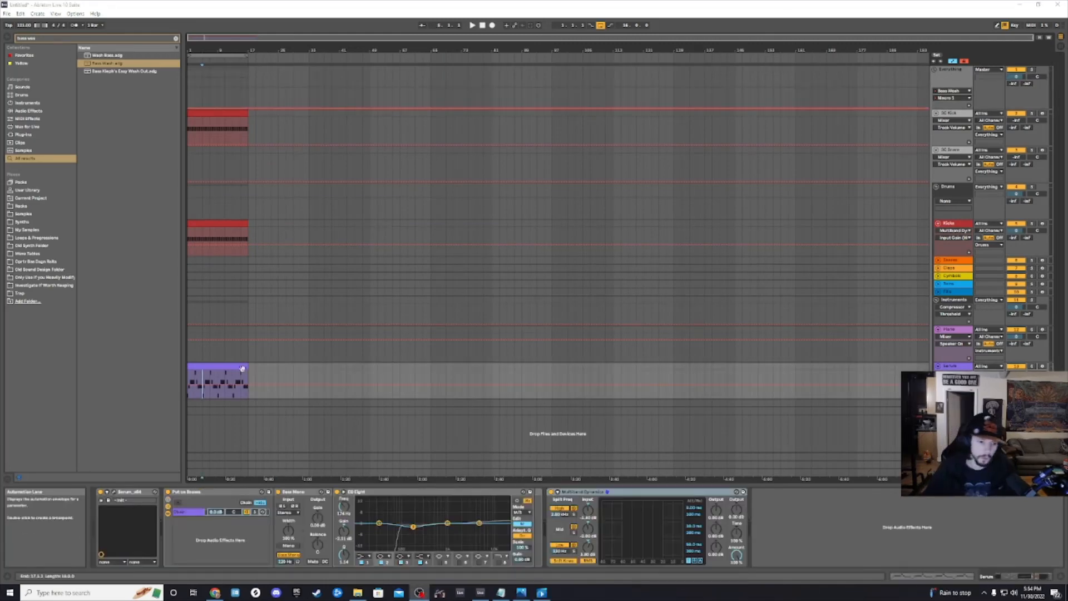
click(224, 345)
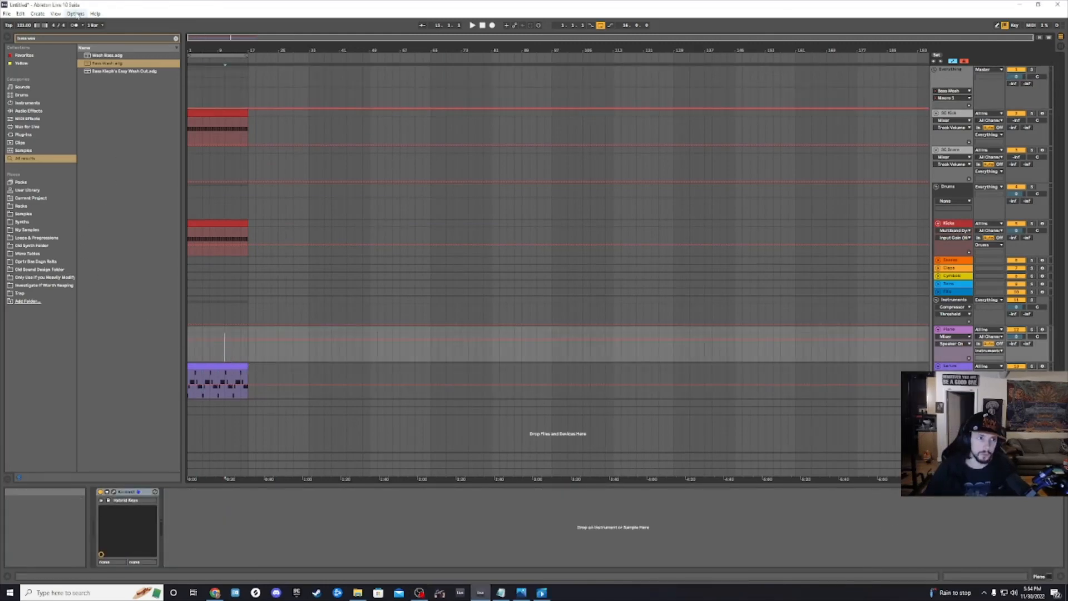
Step: Open the File/Folder preferences, start saving the current set as the default, and dismiss the overwrite confirmation
click(75, 14)
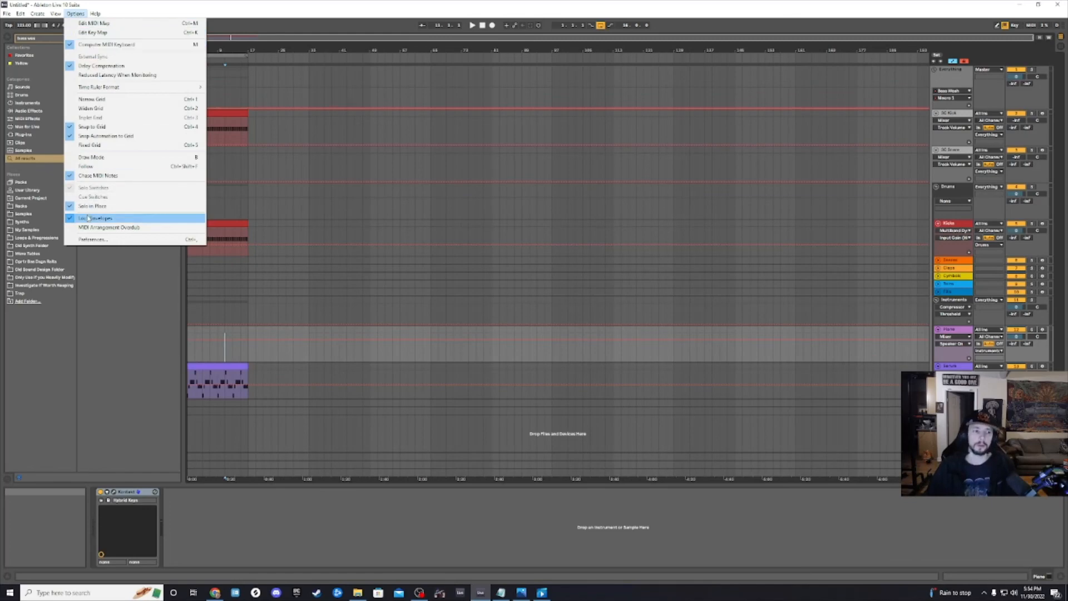
click(146, 239)
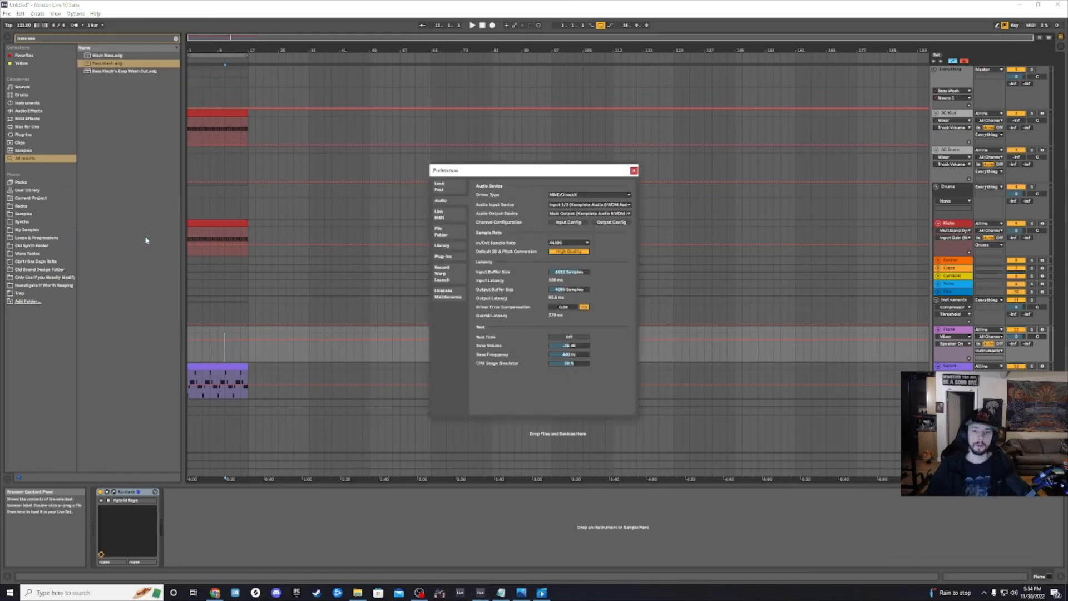
click(443, 245)
click(449, 237)
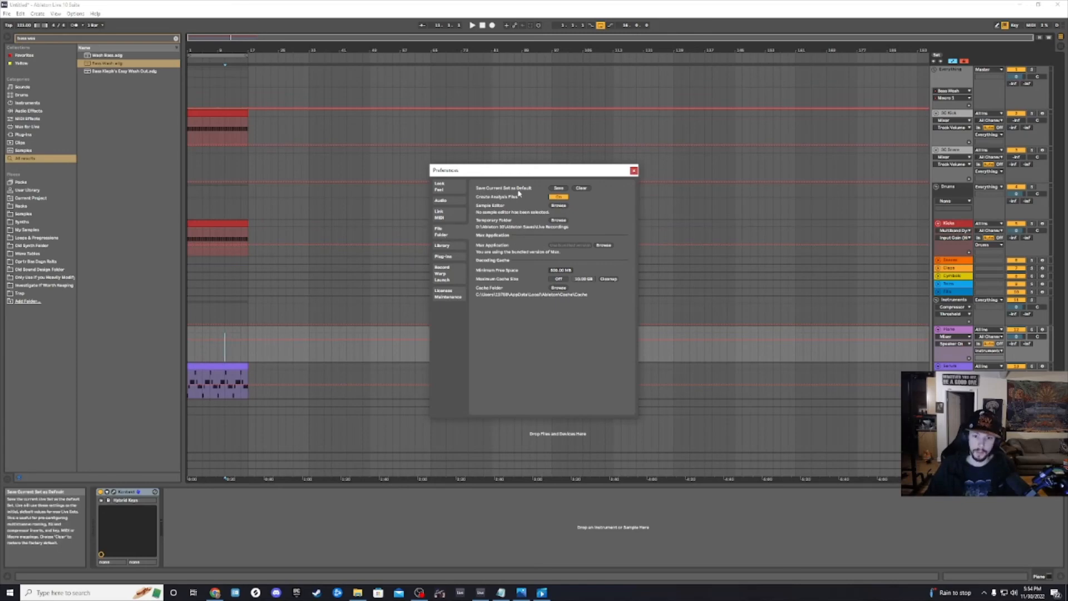
click(558, 189)
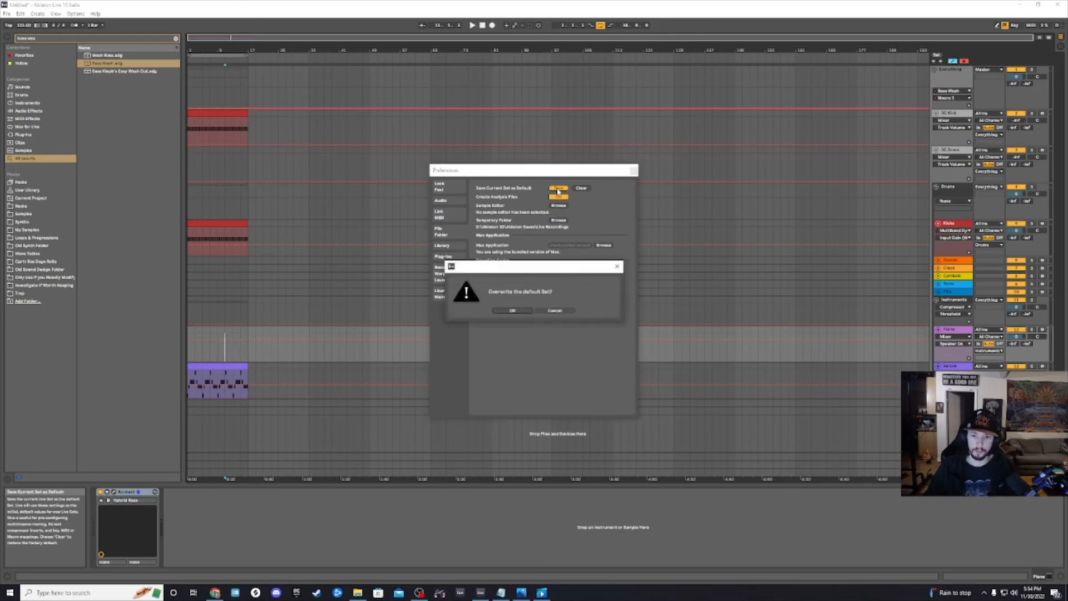
click(616, 266)
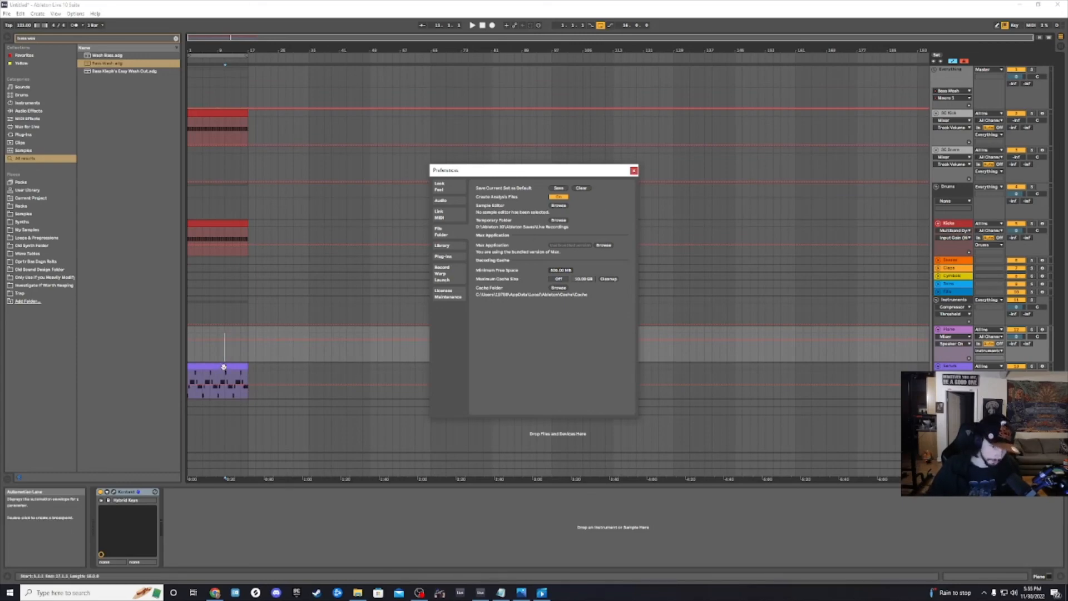
click(202, 384)
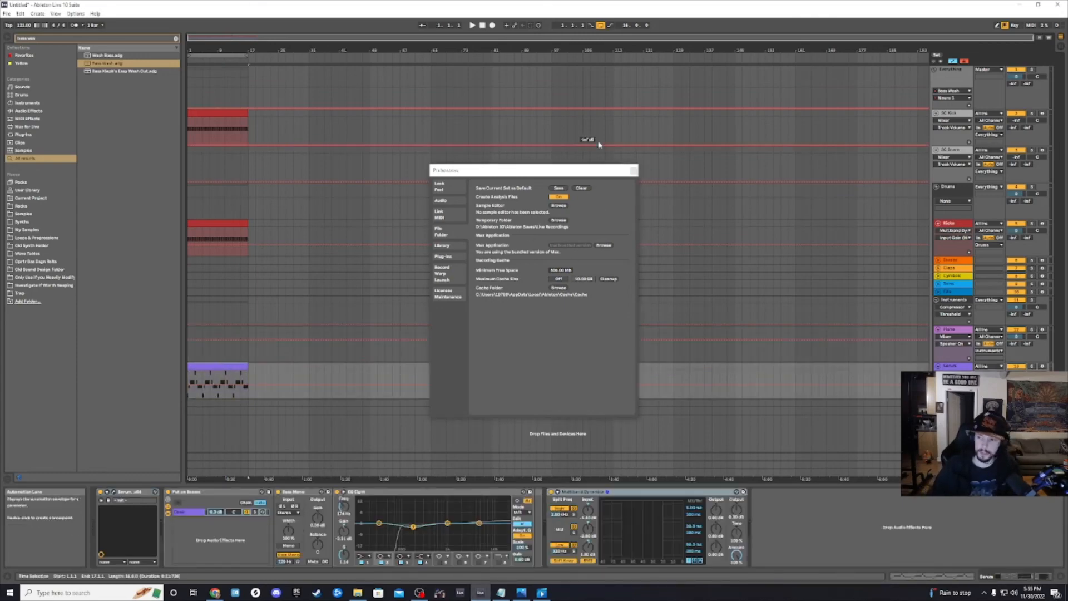
click(278, 89)
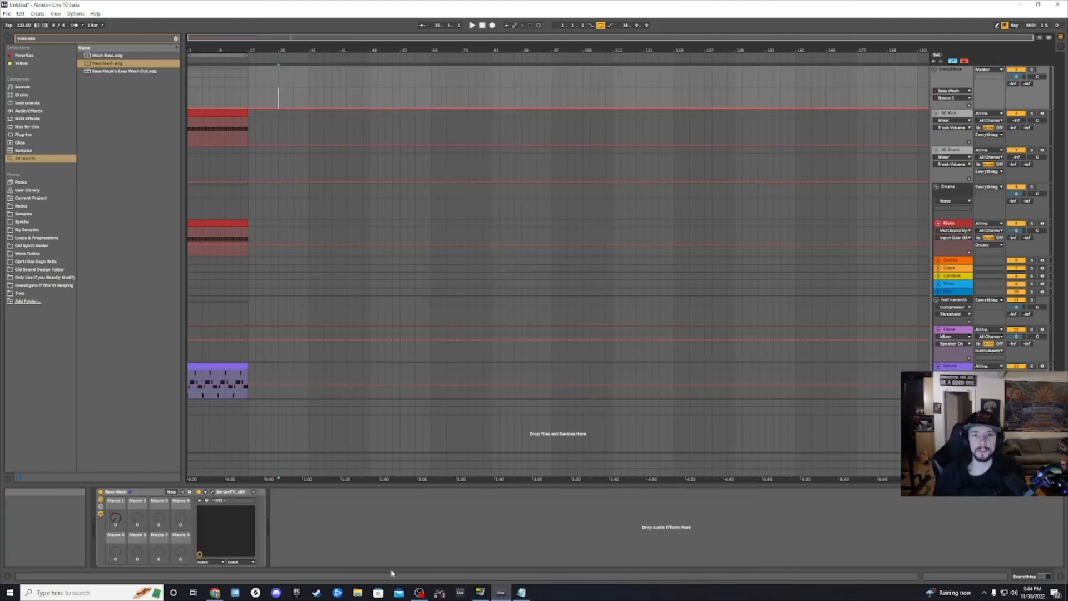